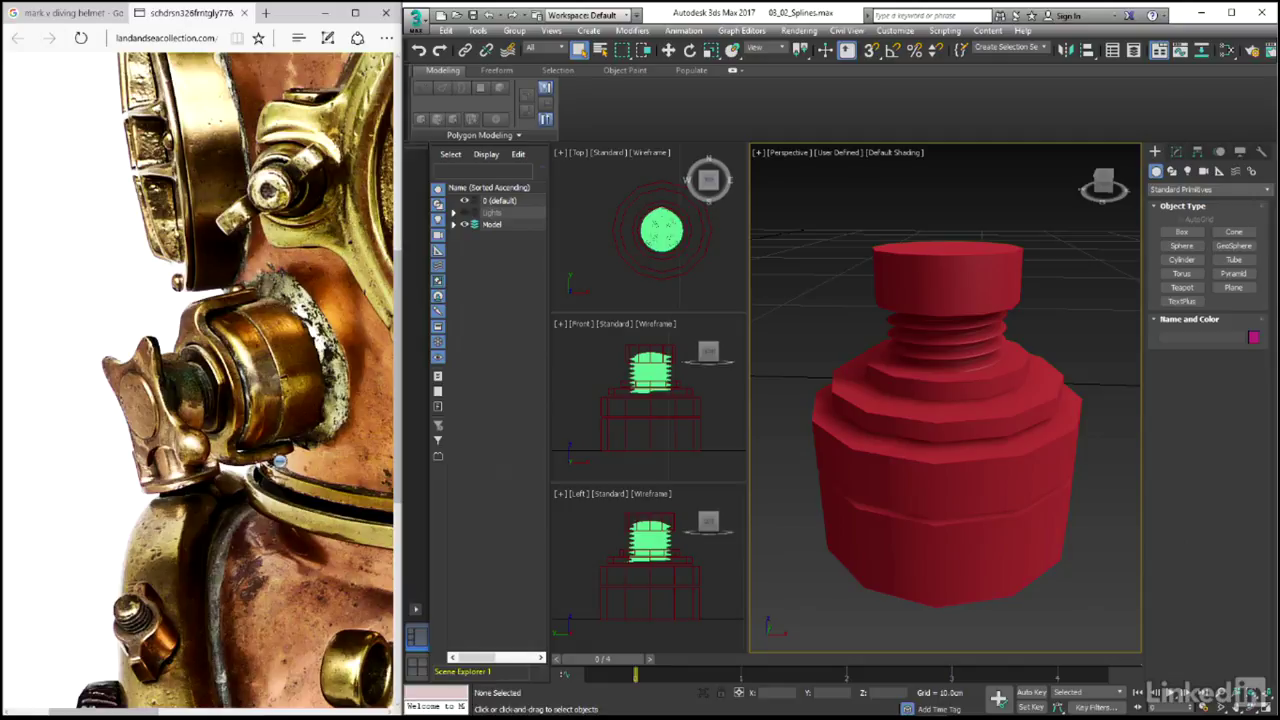
# Step: Maximize the Front view and change all six valve parts' object colour from red to black
pyautogui.click(577, 385)
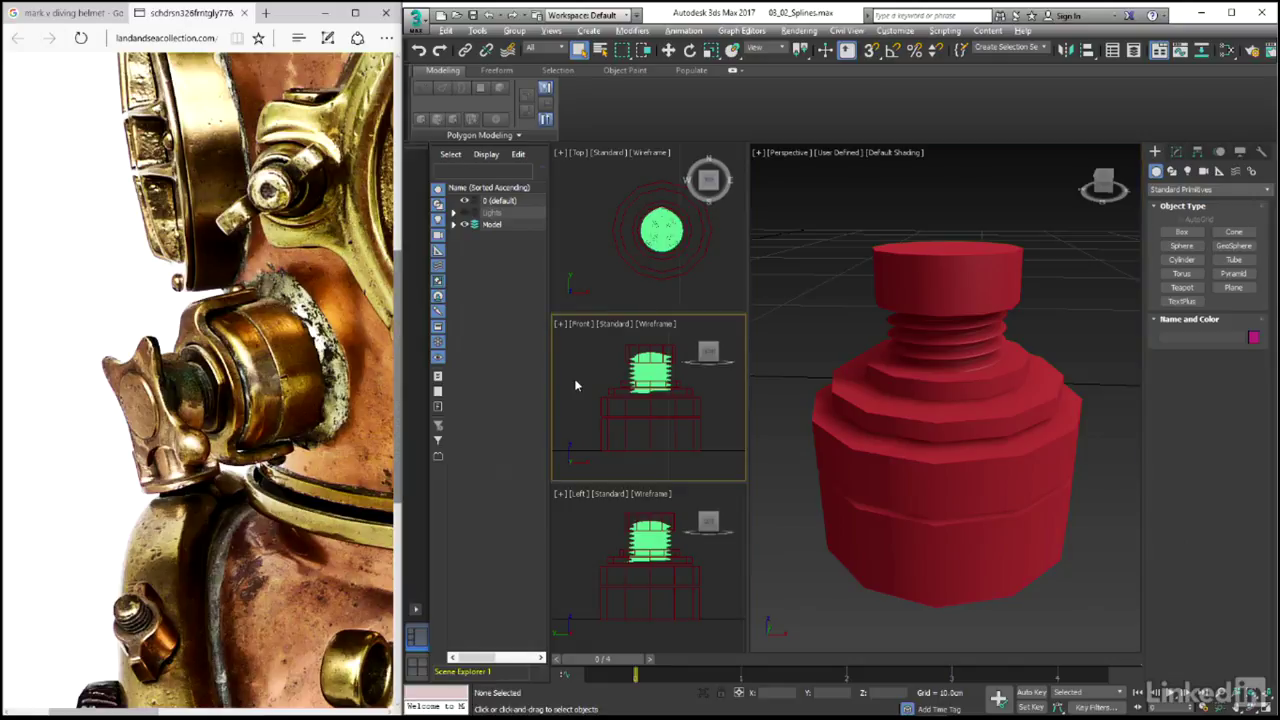
pyautogui.hotkey('alt', 'w')
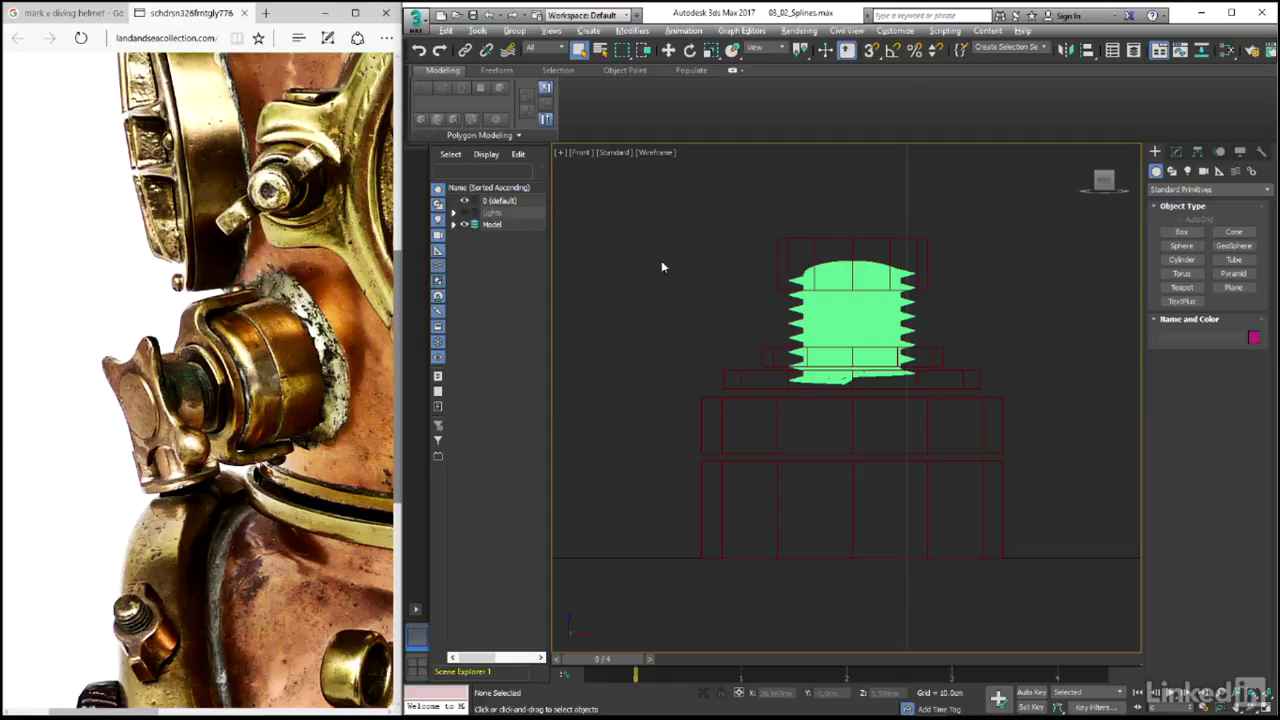
pyautogui.moveTo(843, 410); pyautogui.dragTo(1033, 523)
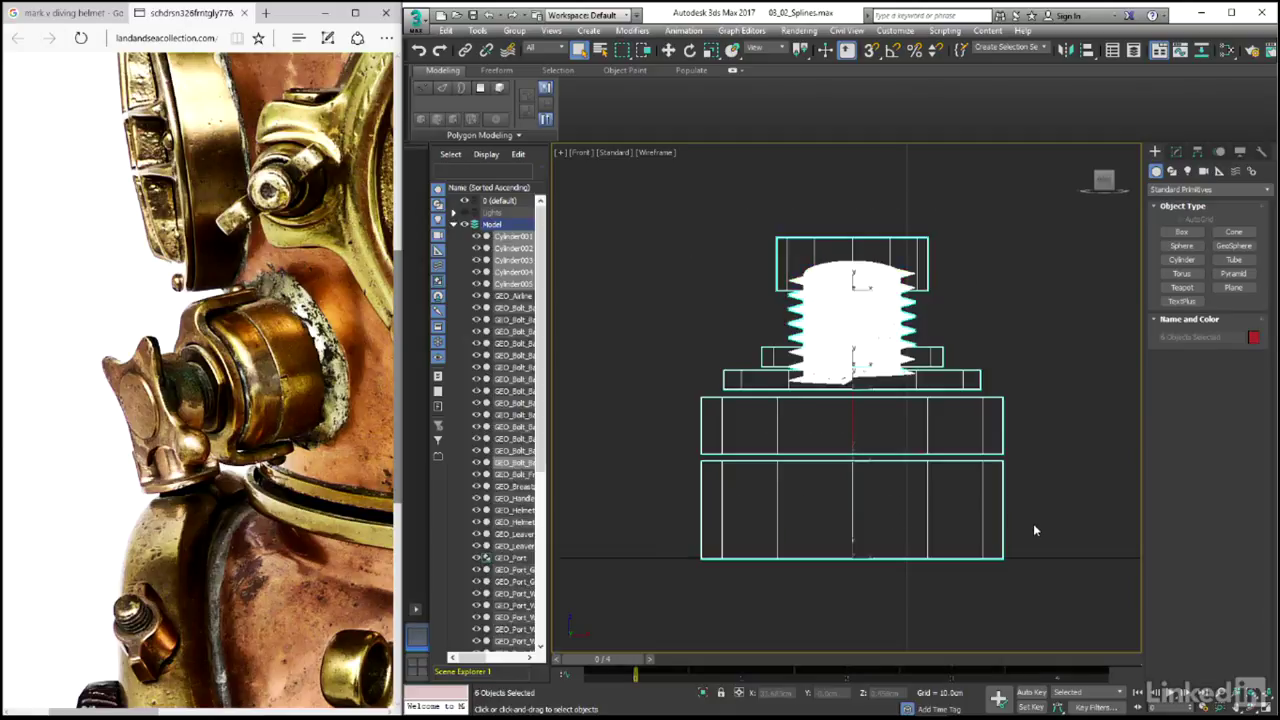
pyautogui.click(1255, 338)
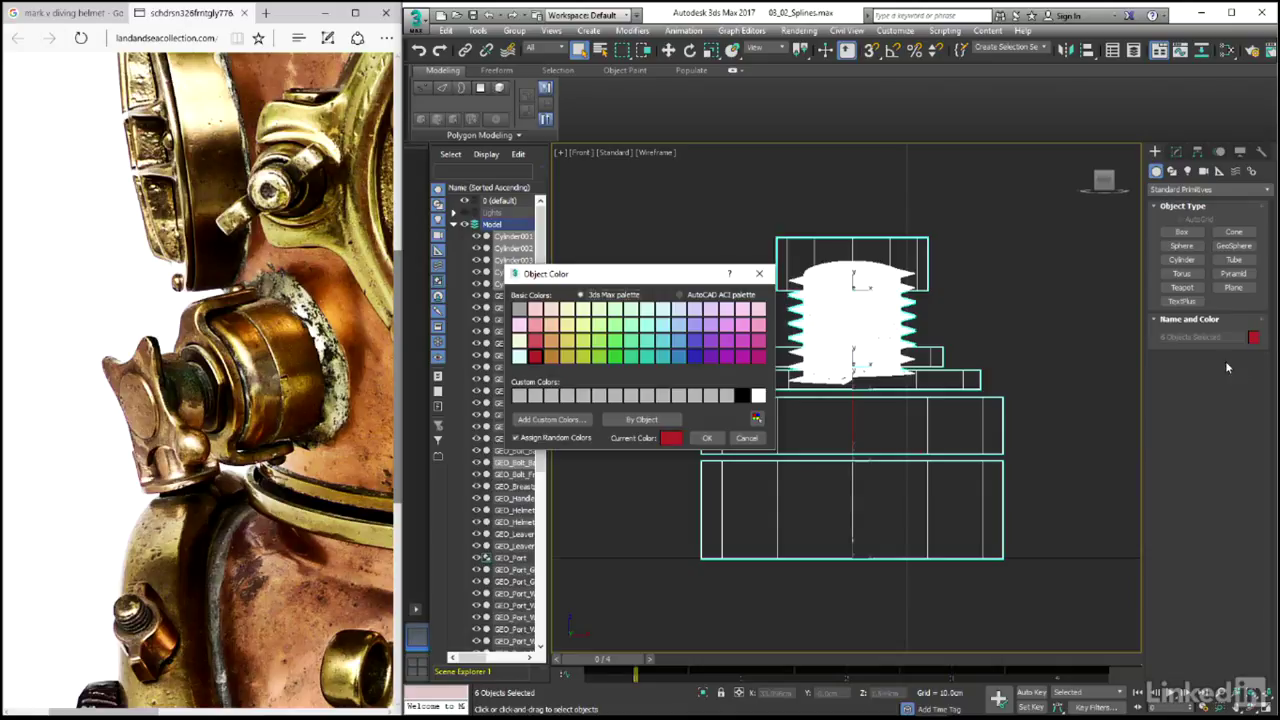
pyautogui.click(742, 396)
pyautogui.click(706, 438)
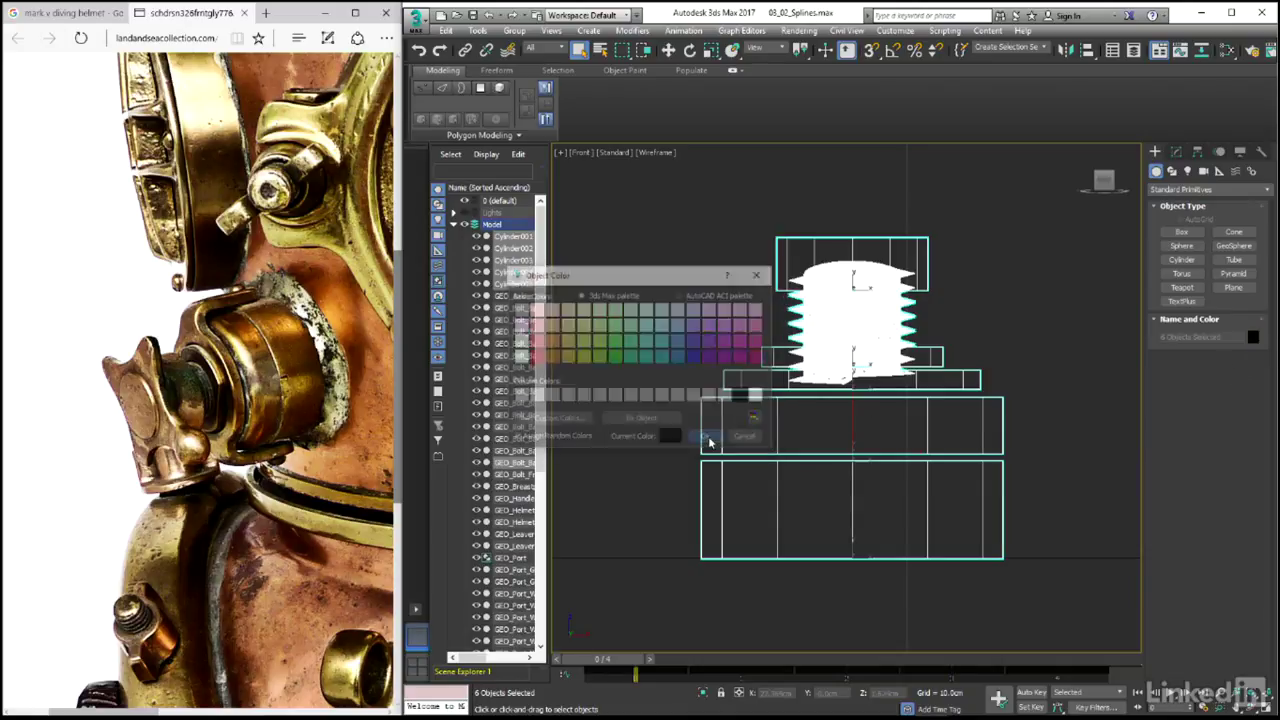
pyautogui.click(674, 445)
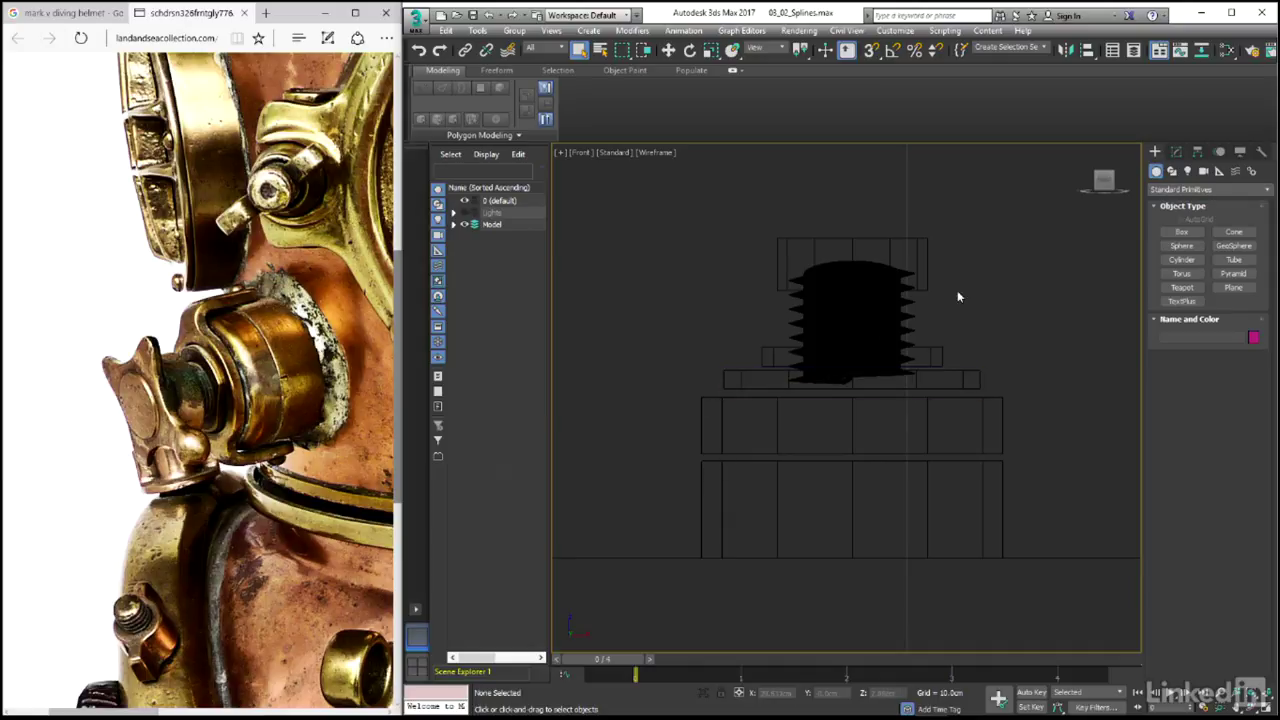
# Step: Move the stacked cylinders down tier by tier until each rests on the piece below
pyautogui.moveTo(977, 207); pyautogui.dragTo(814, 434)
pyautogui.press('w')
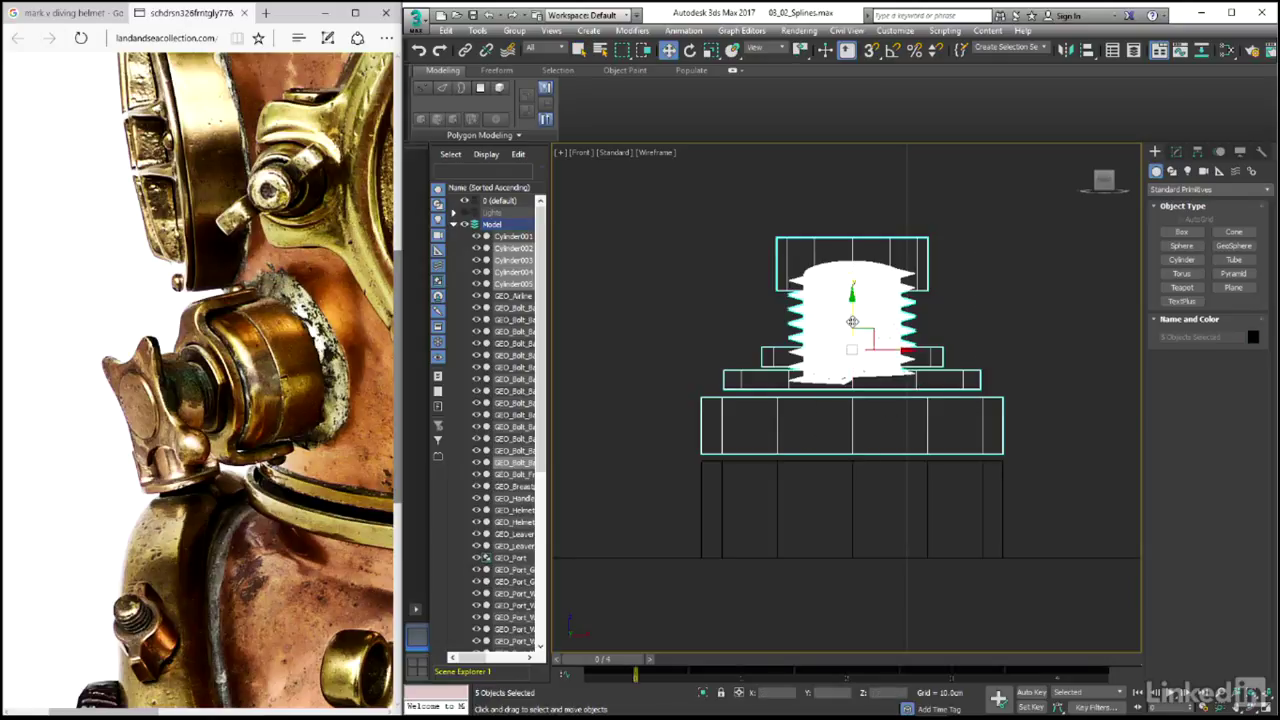
pyautogui.moveTo(852, 321); pyautogui.dragTo(857, 324)
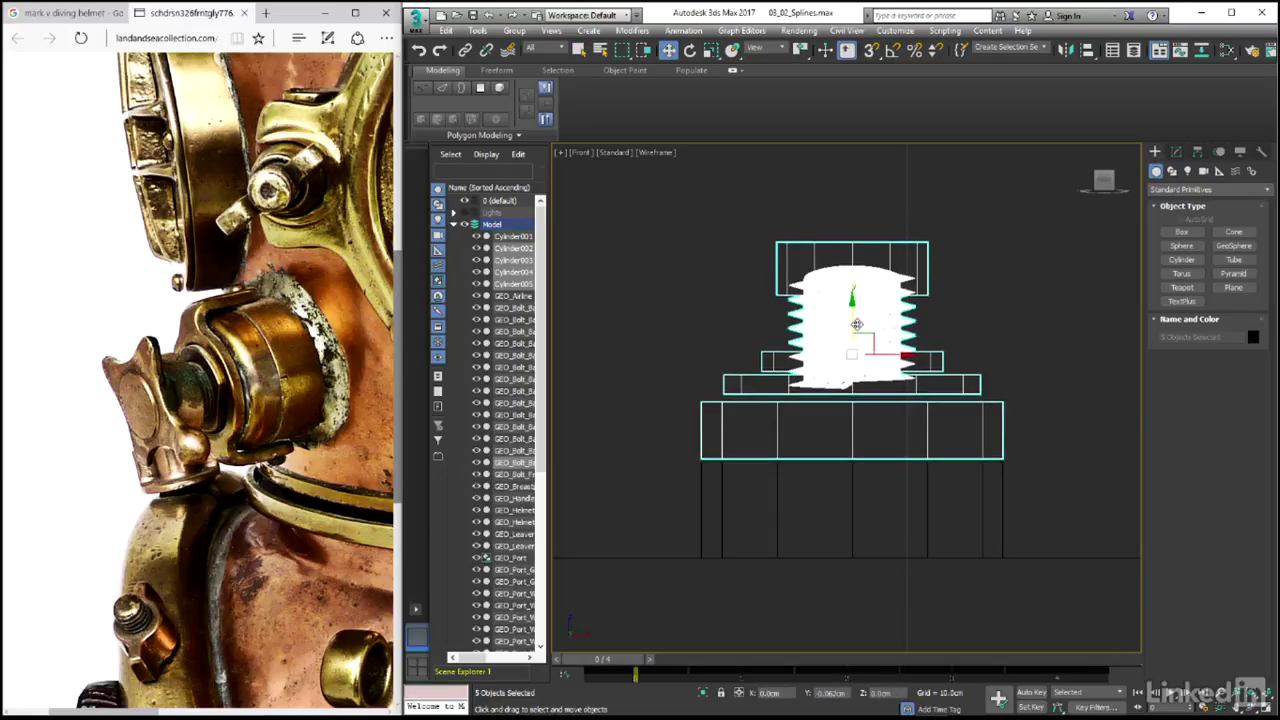
pyautogui.keyDown('alt'); pyautogui.click(859, 443); pyautogui.keyUp('alt')
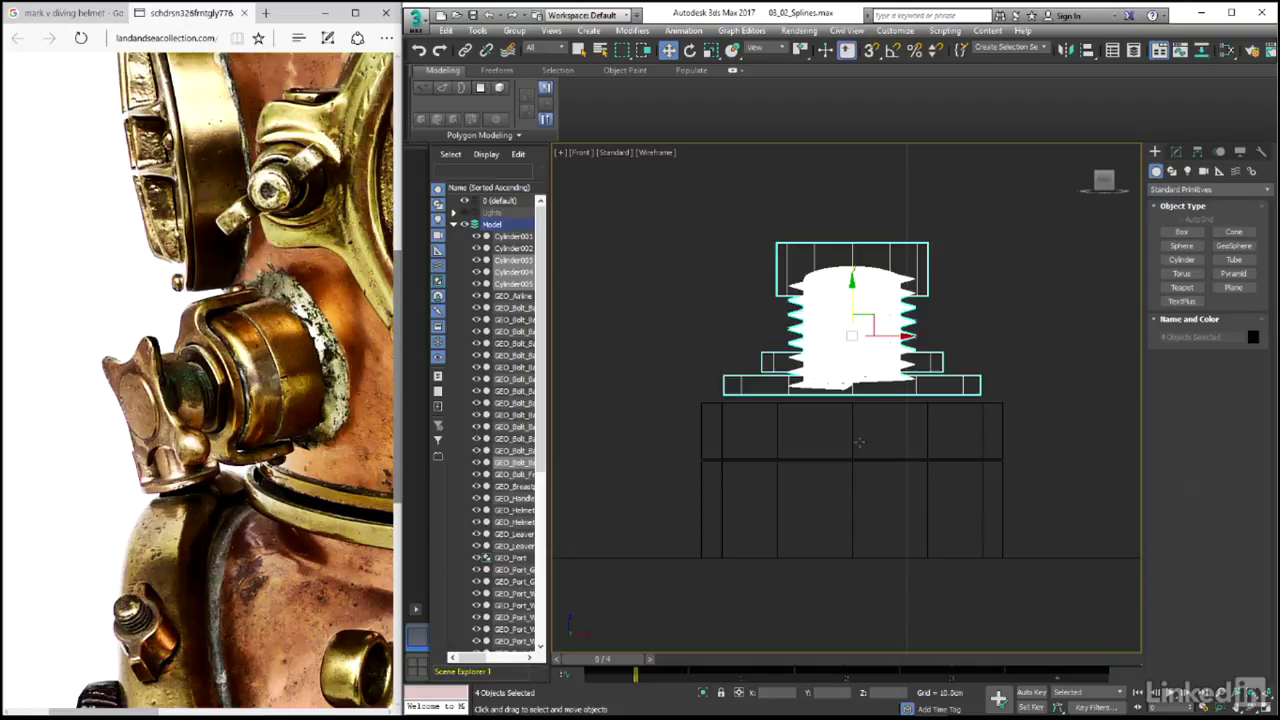
pyautogui.moveTo(852, 292); pyautogui.dragTo(858, 300)
pyautogui.keyDown('alt'); pyautogui.moveTo(734, 425); pyautogui.dragTo(734, 425); pyautogui.keyUp('alt')
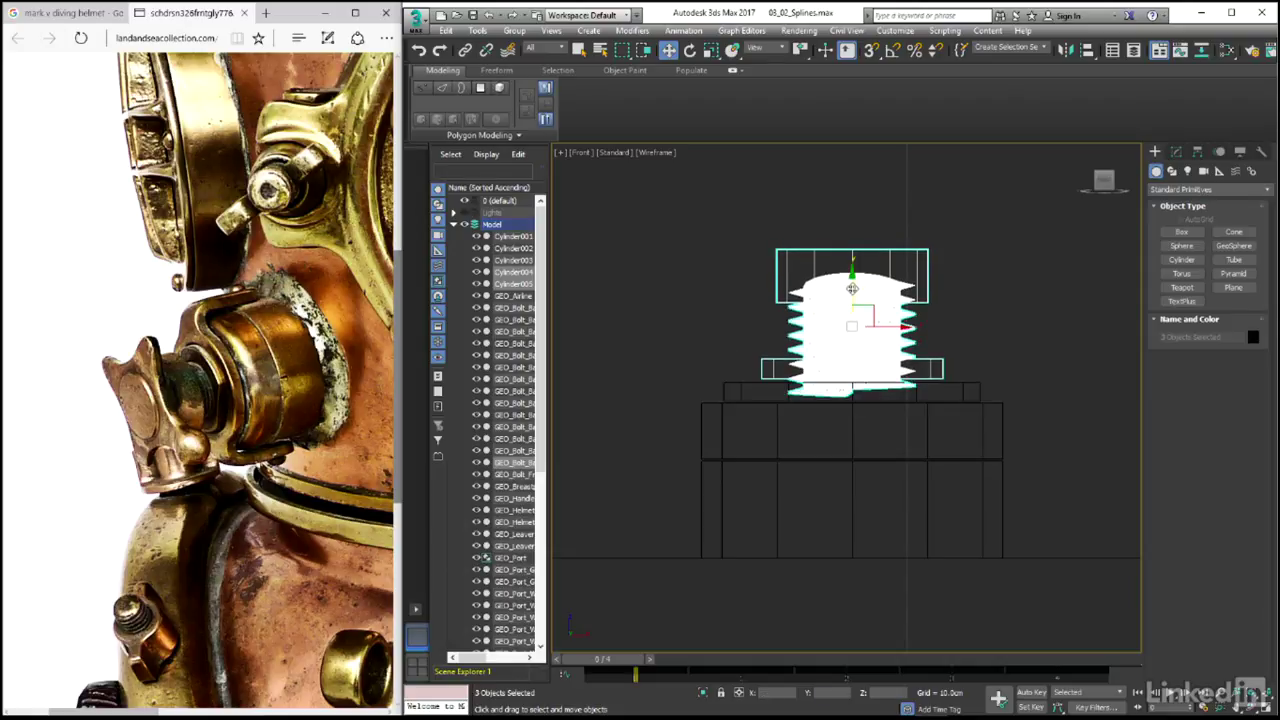
pyautogui.moveTo(853, 287); pyautogui.dragTo(855, 290)
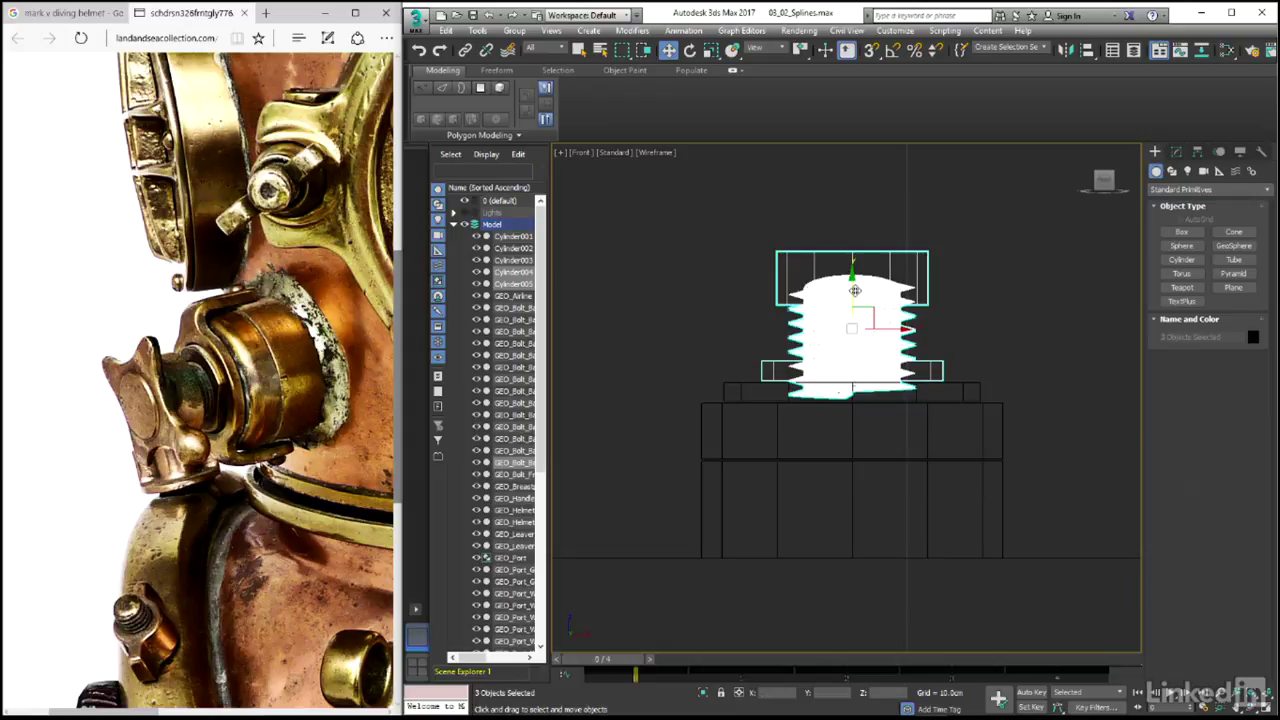
pyautogui.click(1032, 364)
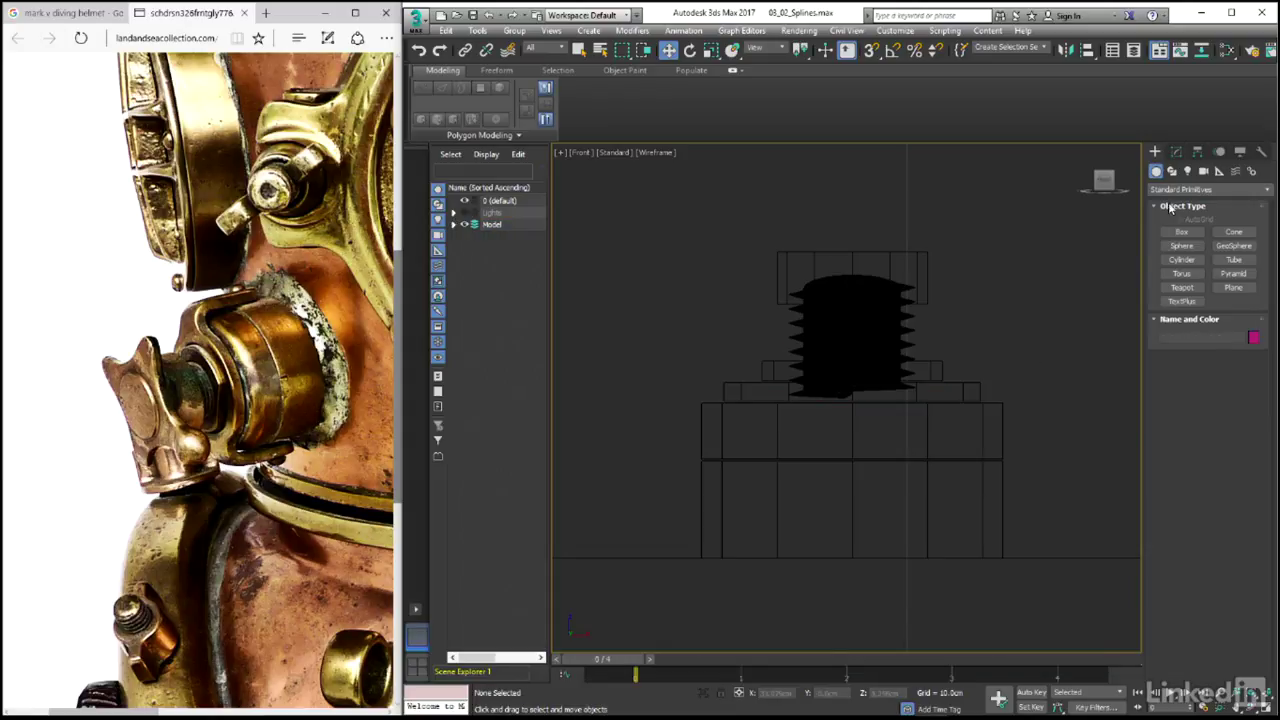
# Step: Draw an L-shaped Line spline from the upper tier's right edge, across then down beside the base
pyautogui.click(1172, 171)
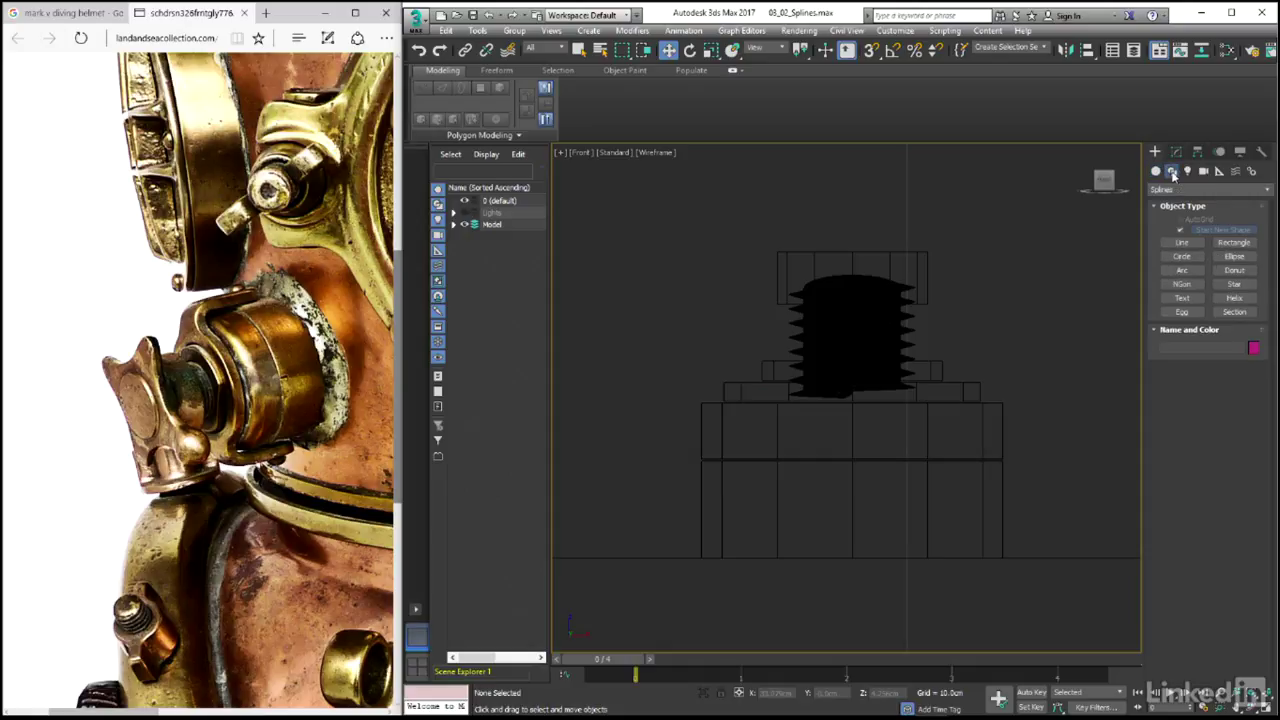
pyautogui.click(1181, 243)
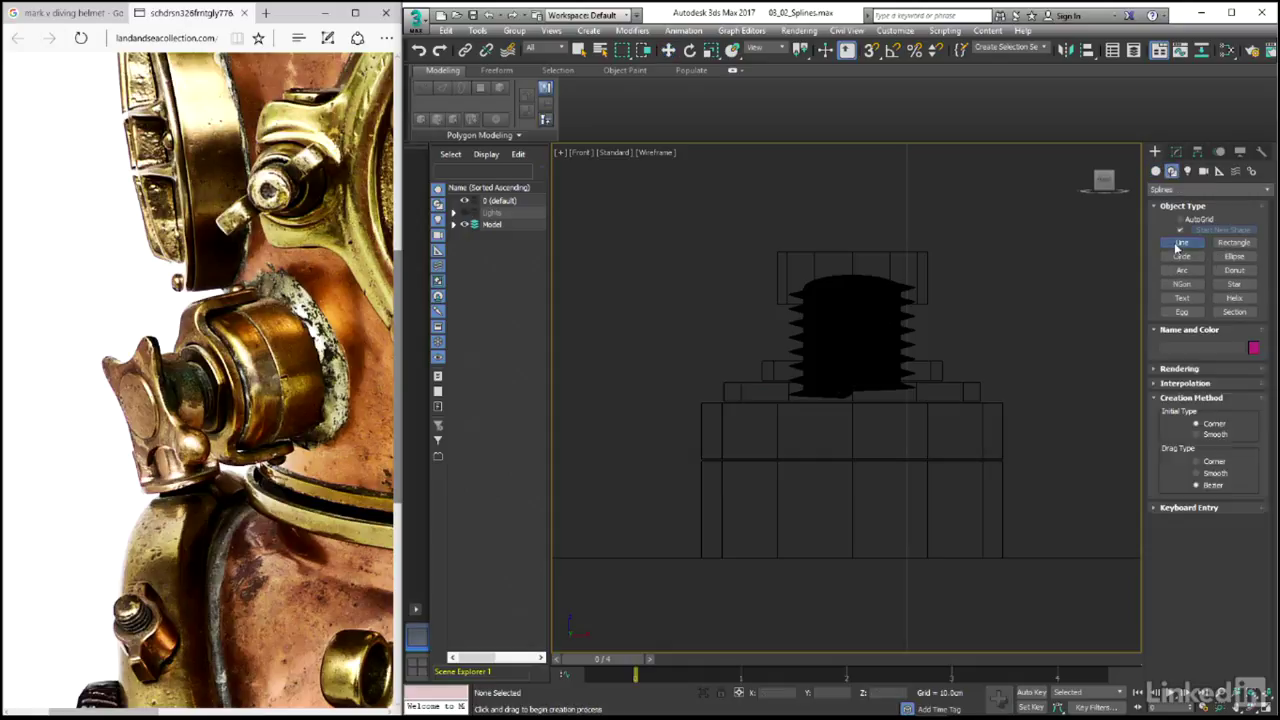
pyautogui.click(980, 391)
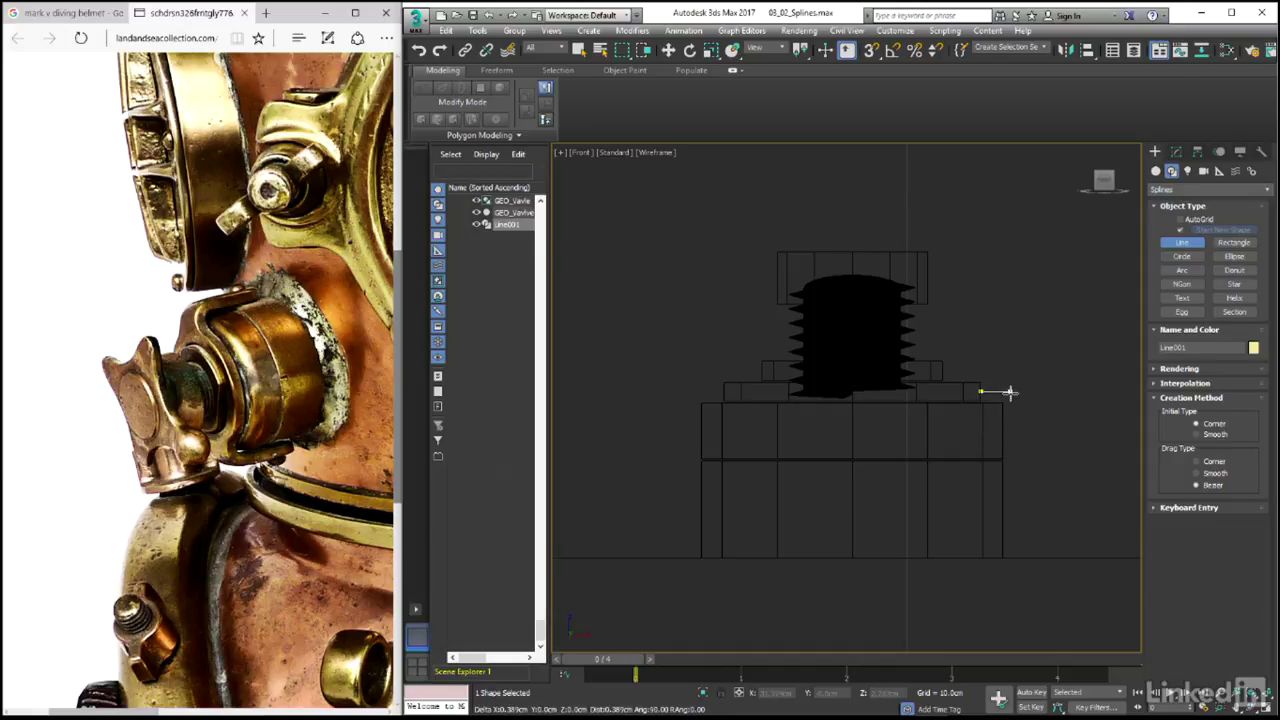
pyautogui.click(1012, 392)
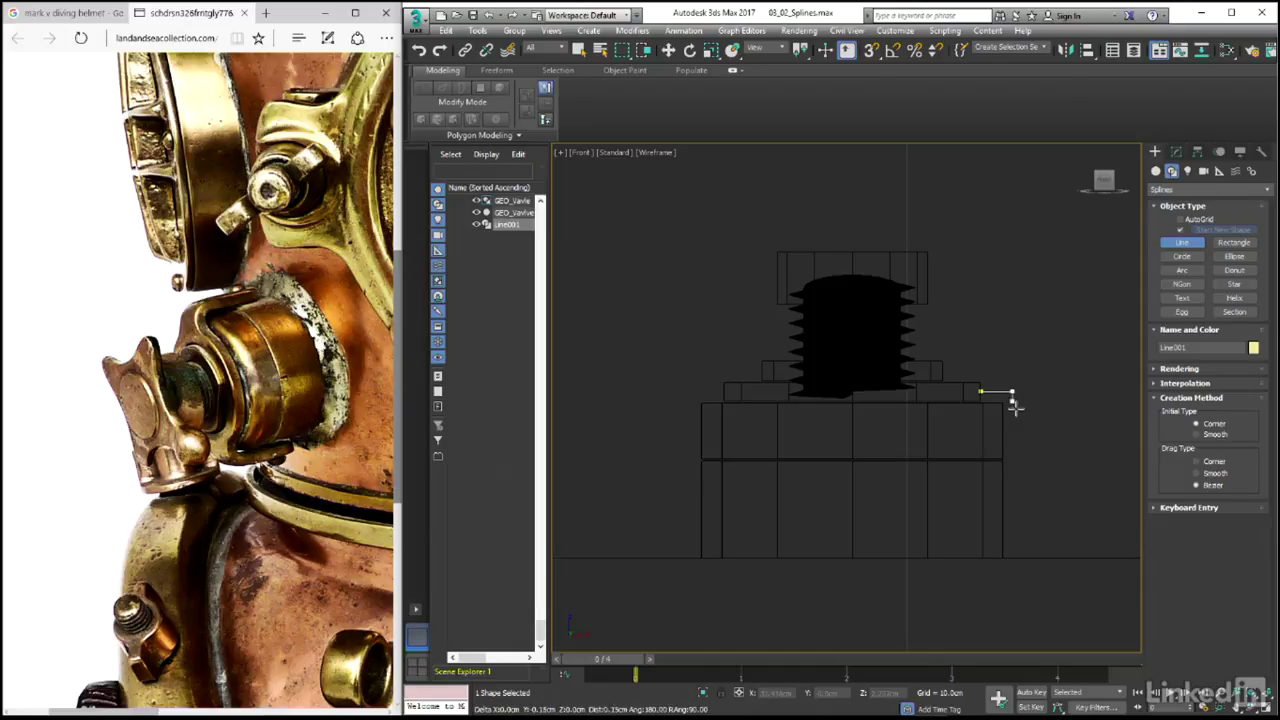
pyautogui.scroll(1, 1014, 486)
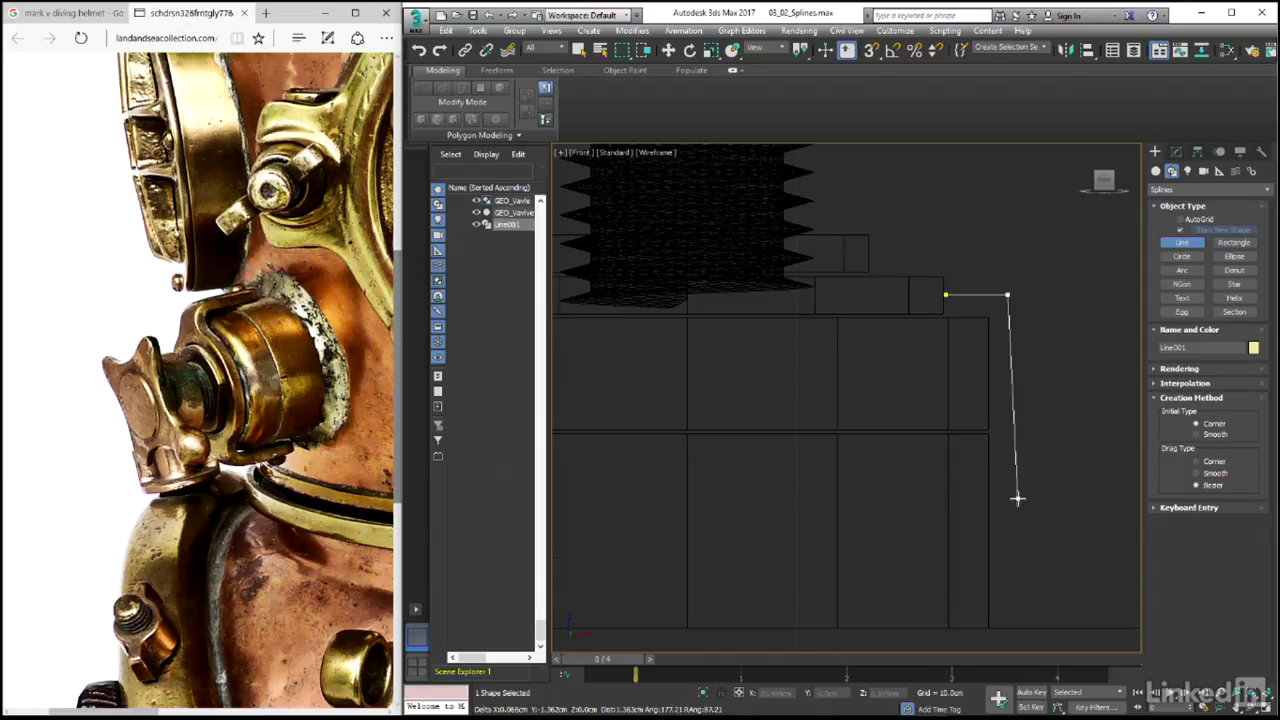
pyautogui.scroll(1, 1008, 489)
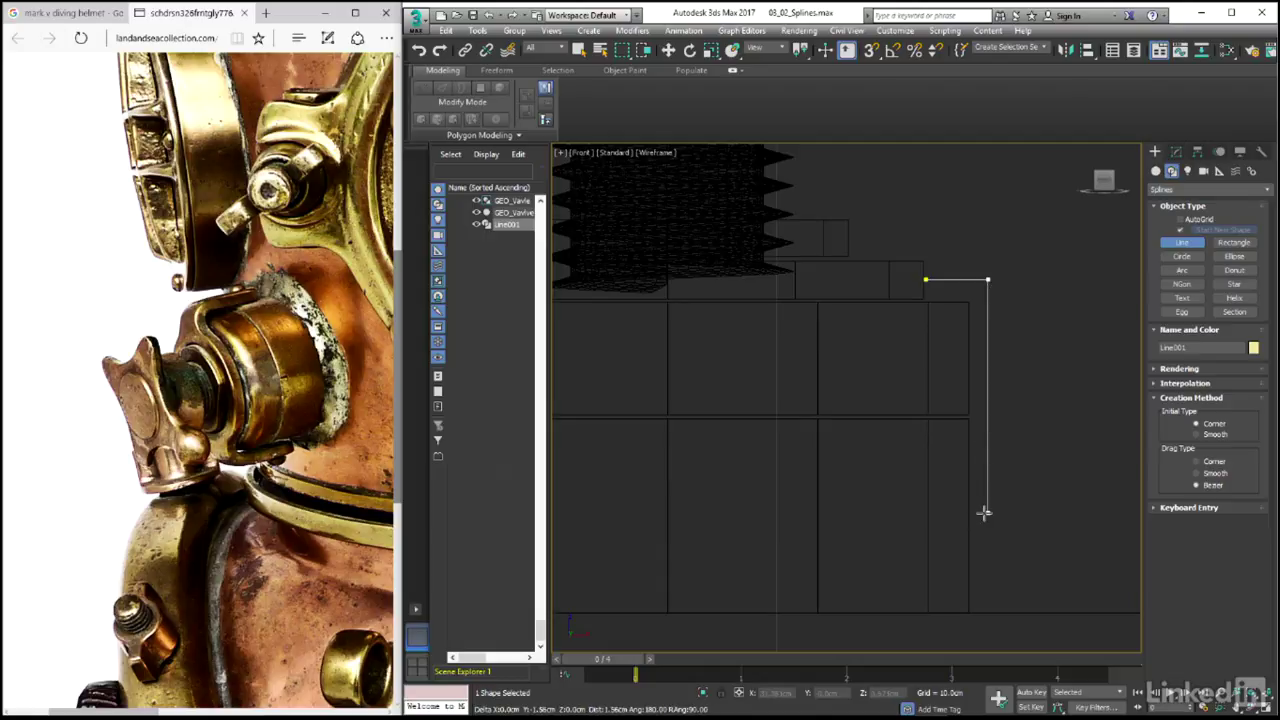
pyautogui.click(986, 514)
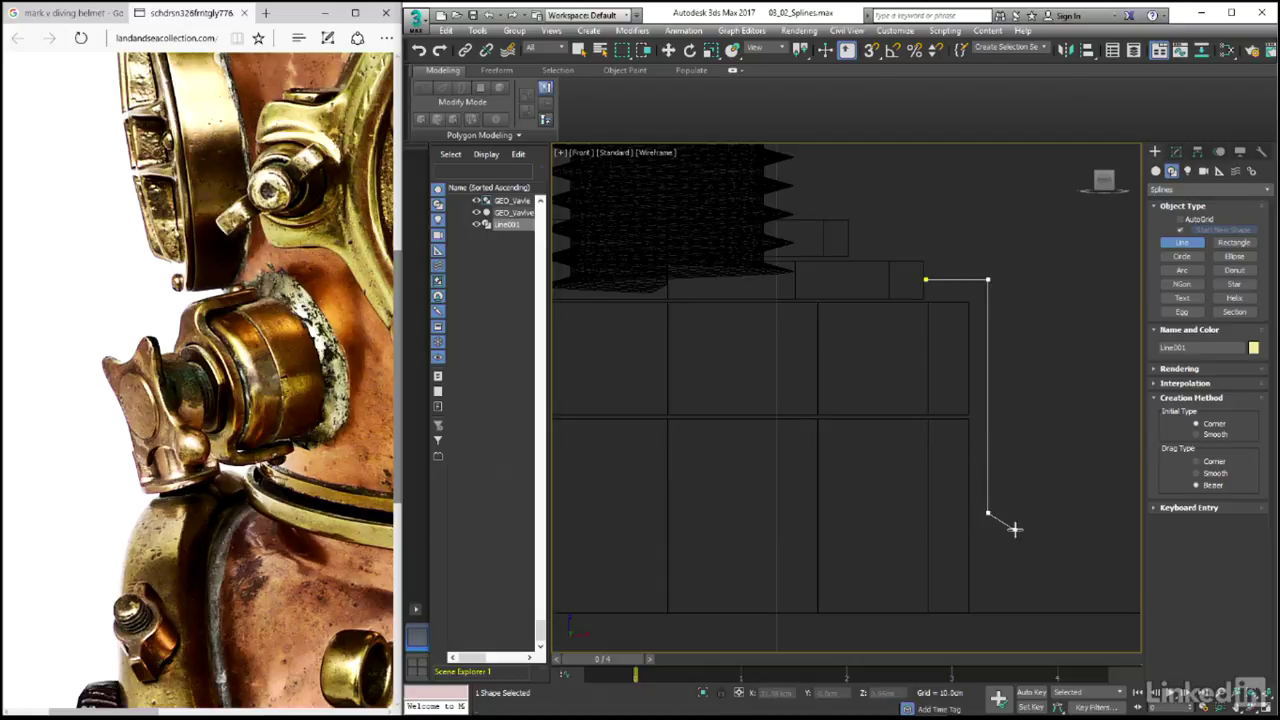
pyautogui.rightClick(1046, 489)
pyautogui.rightClick(1045, 493)
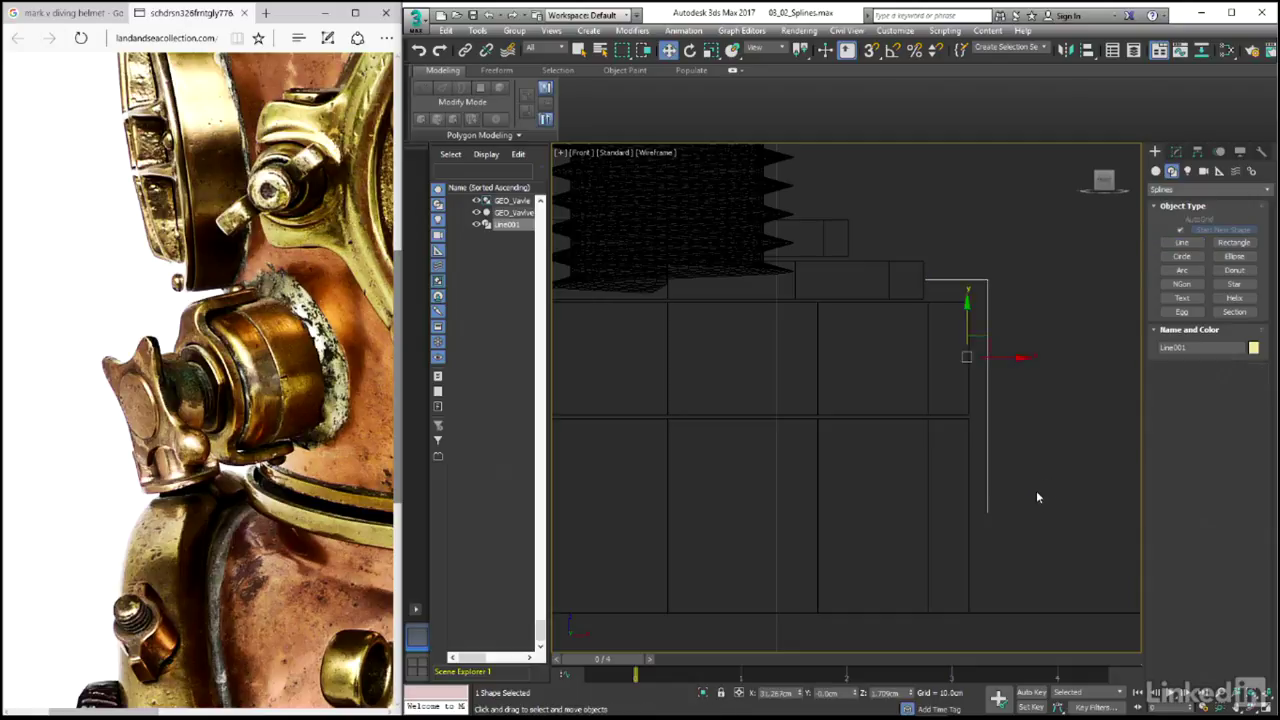
pyautogui.scroll(-3, 1037, 497)
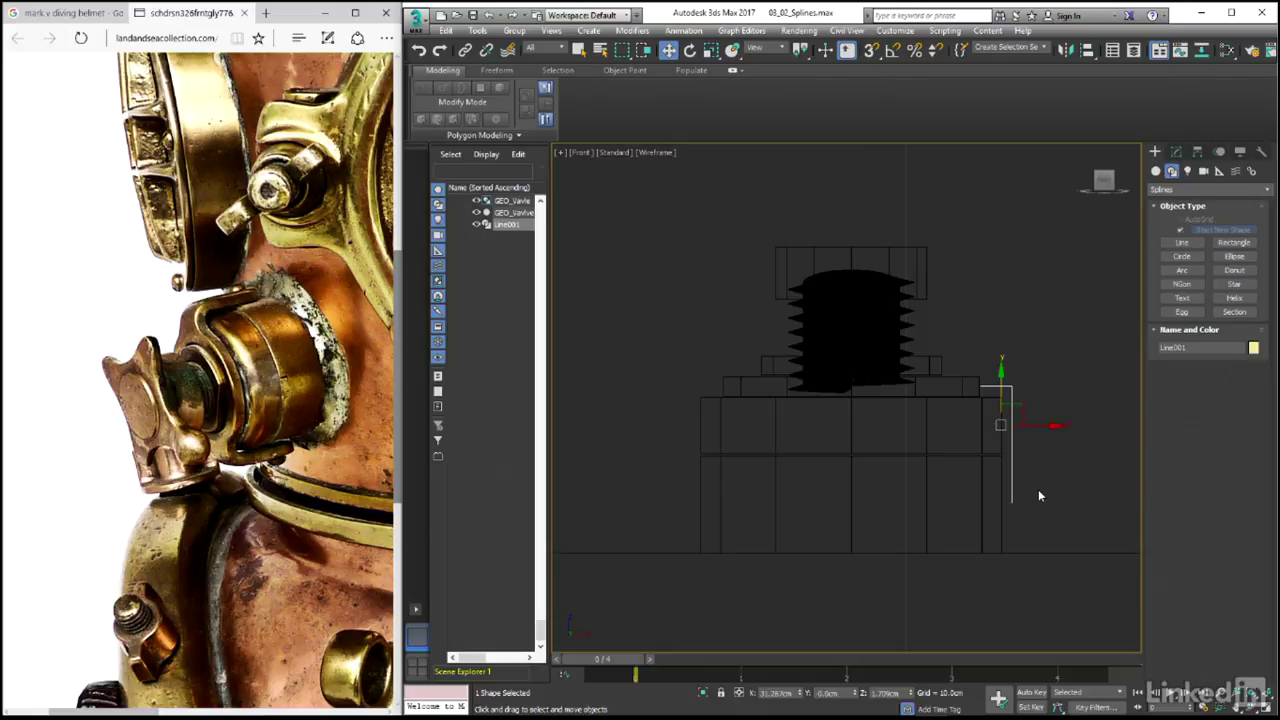
# Step: Mirror Line001 as a copy, Line002, and move it to the base's left side
pyautogui.click(1065, 50)
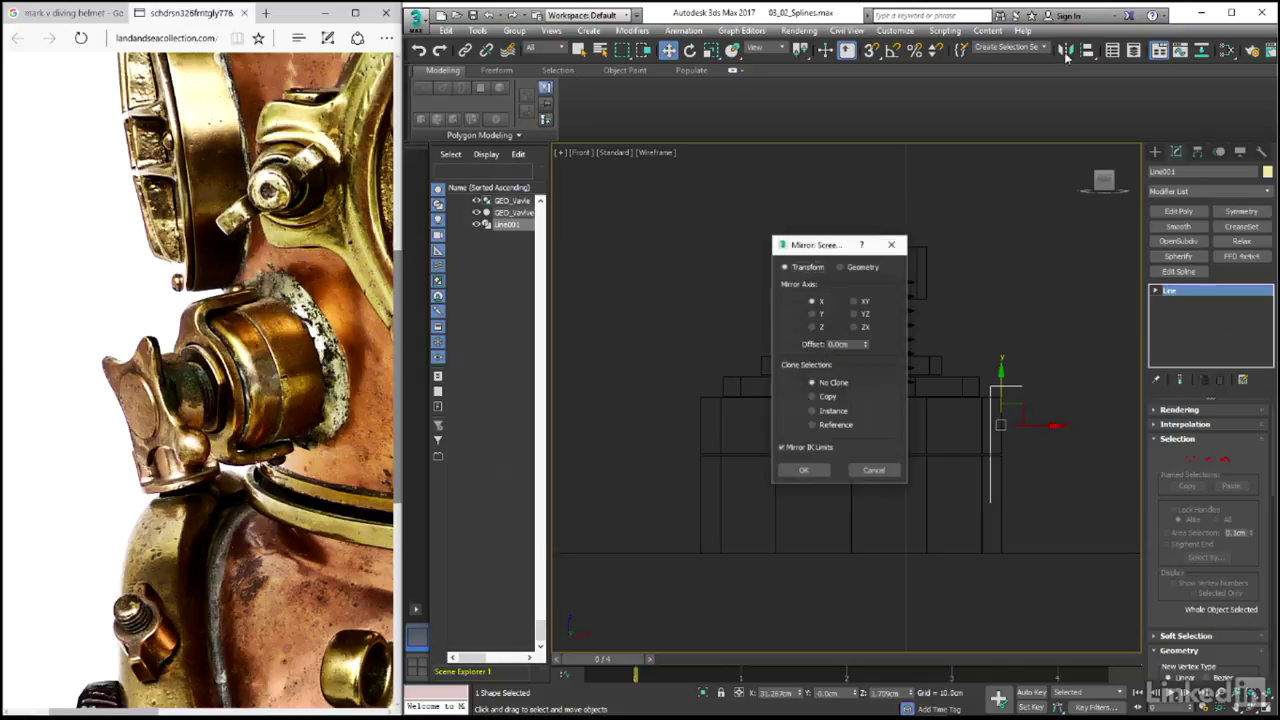
pyautogui.click(828, 397)
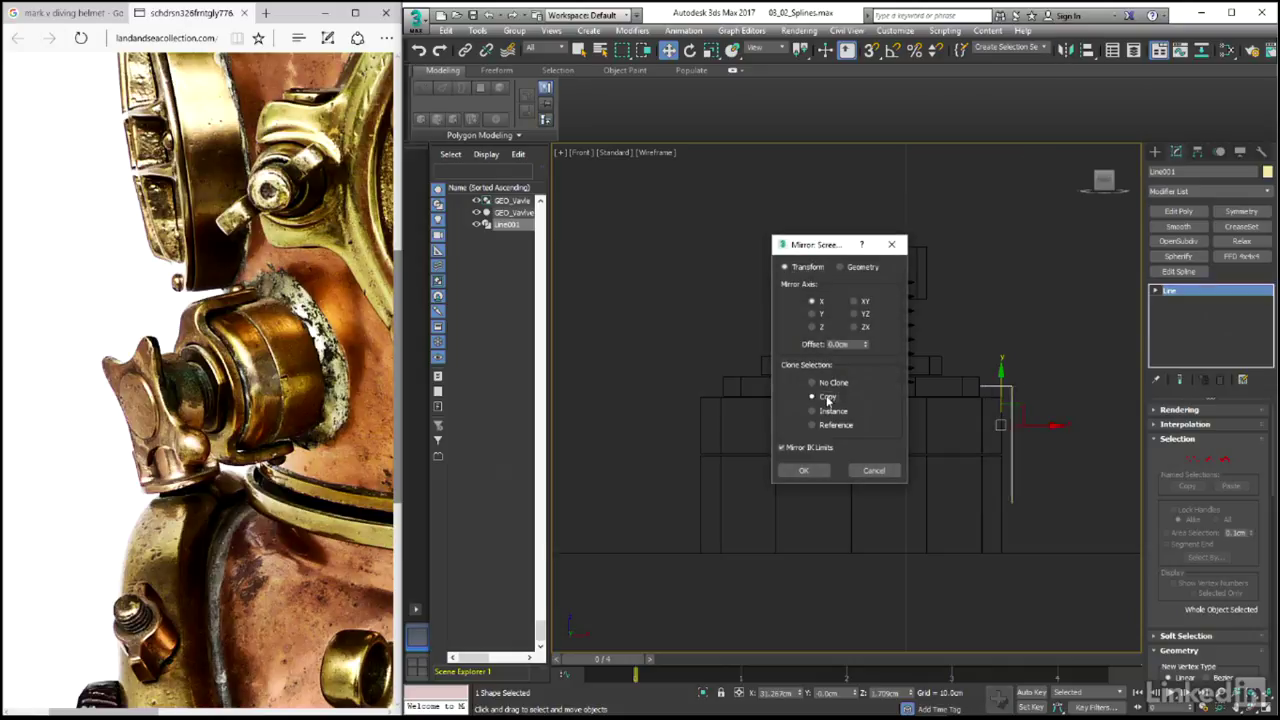
pyautogui.click(805, 470)
pyautogui.moveTo(1030, 428); pyautogui.dragTo(747, 431)
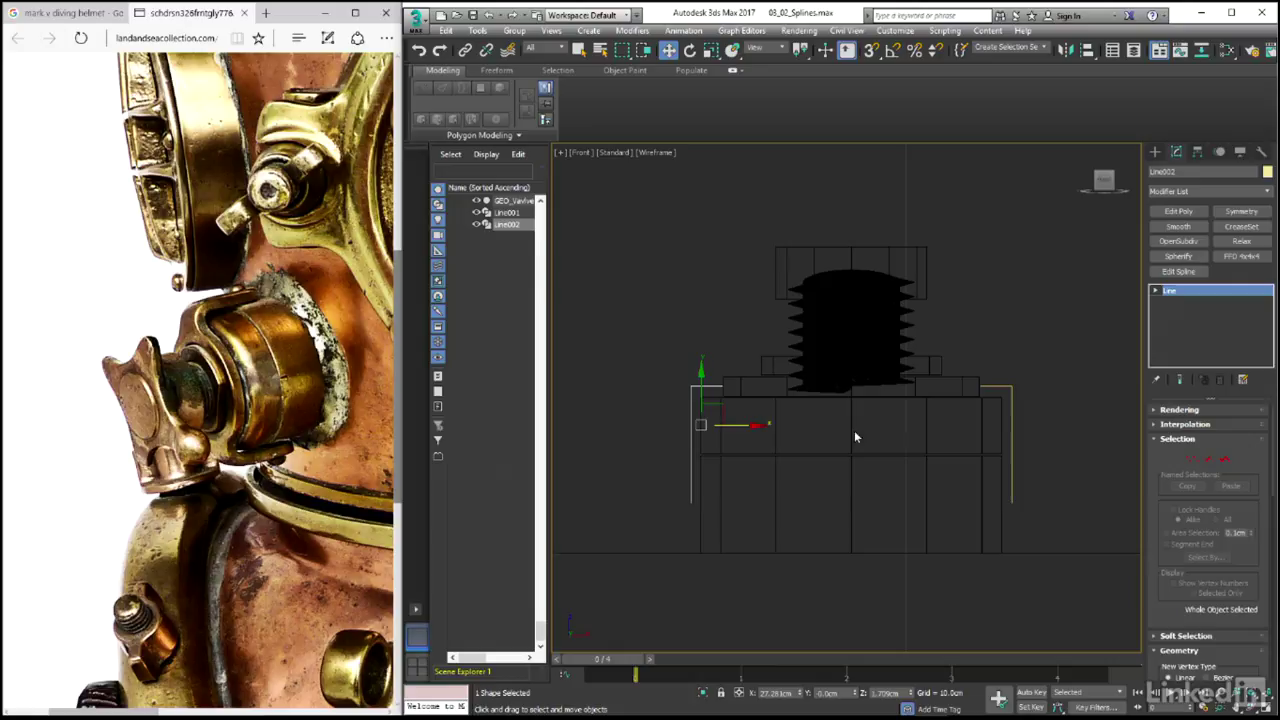
# Step: Align both splines to Cylinder003's pivot on Y position only, with X and Z unchecked
pyautogui.hotkey('alt', 'w')
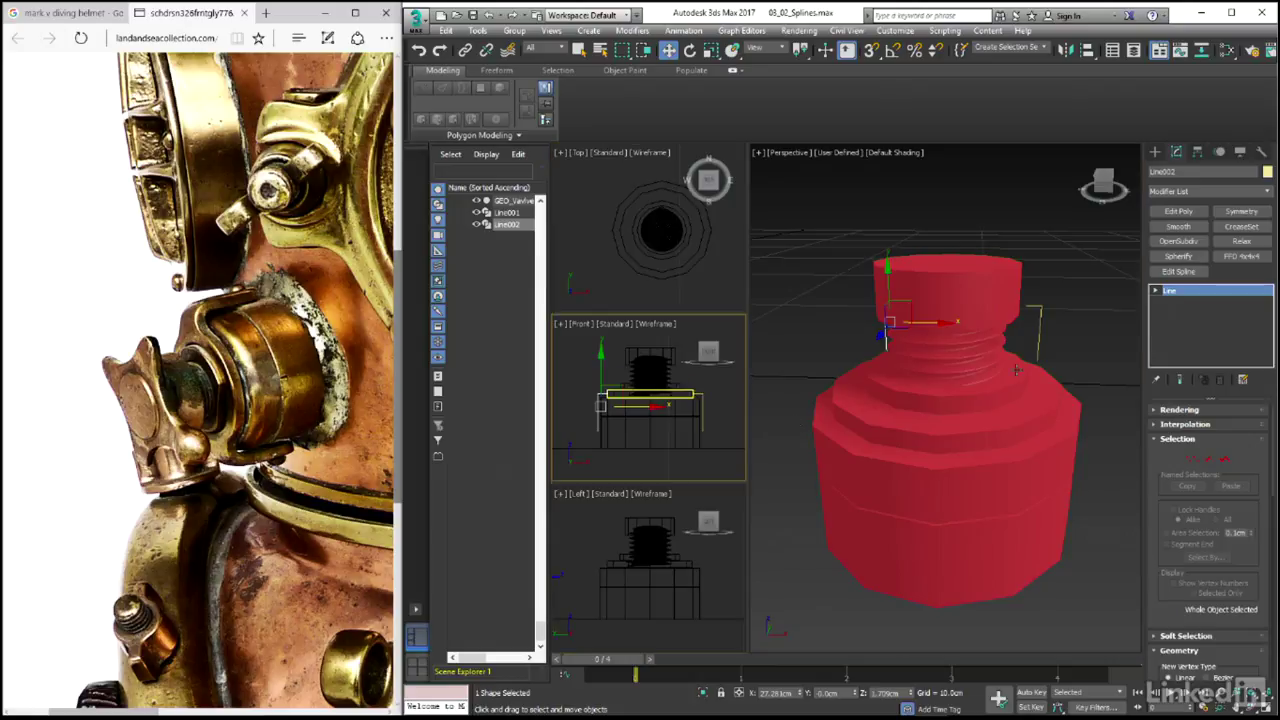
pyautogui.scroll(4, 1078, 332)
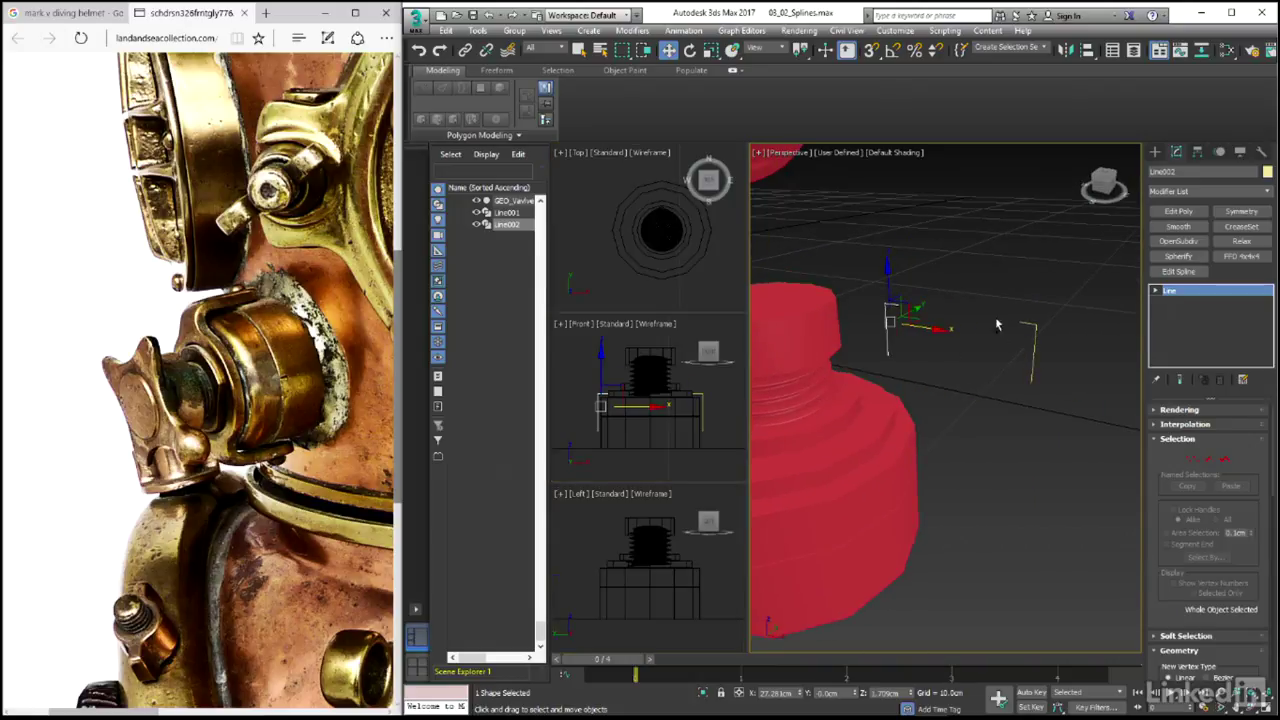
pyautogui.keyDown('ctrl'); pyautogui.click(1030, 335); pyautogui.keyUp('ctrl')
pyautogui.moveTo(941, 417); pyautogui.dragTo(1001, 410, button='middle')
pyautogui.hotkey('alt', 'a')
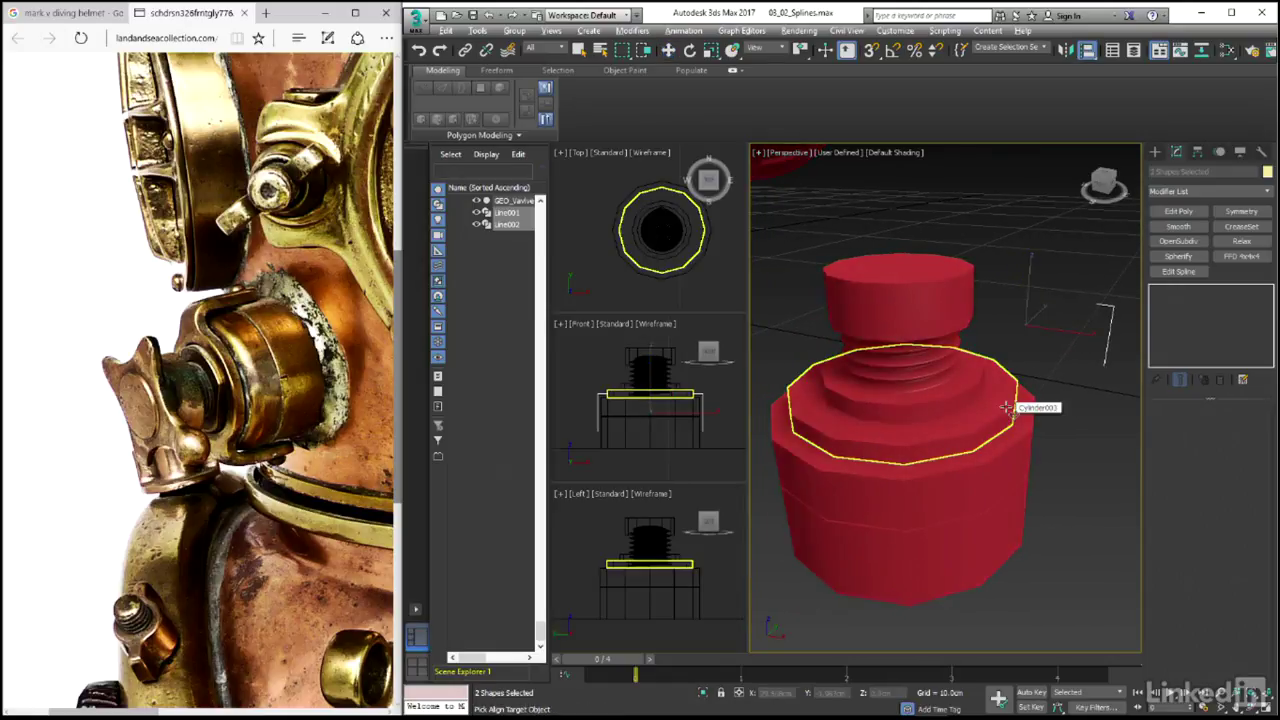
pyautogui.click(1006, 407)
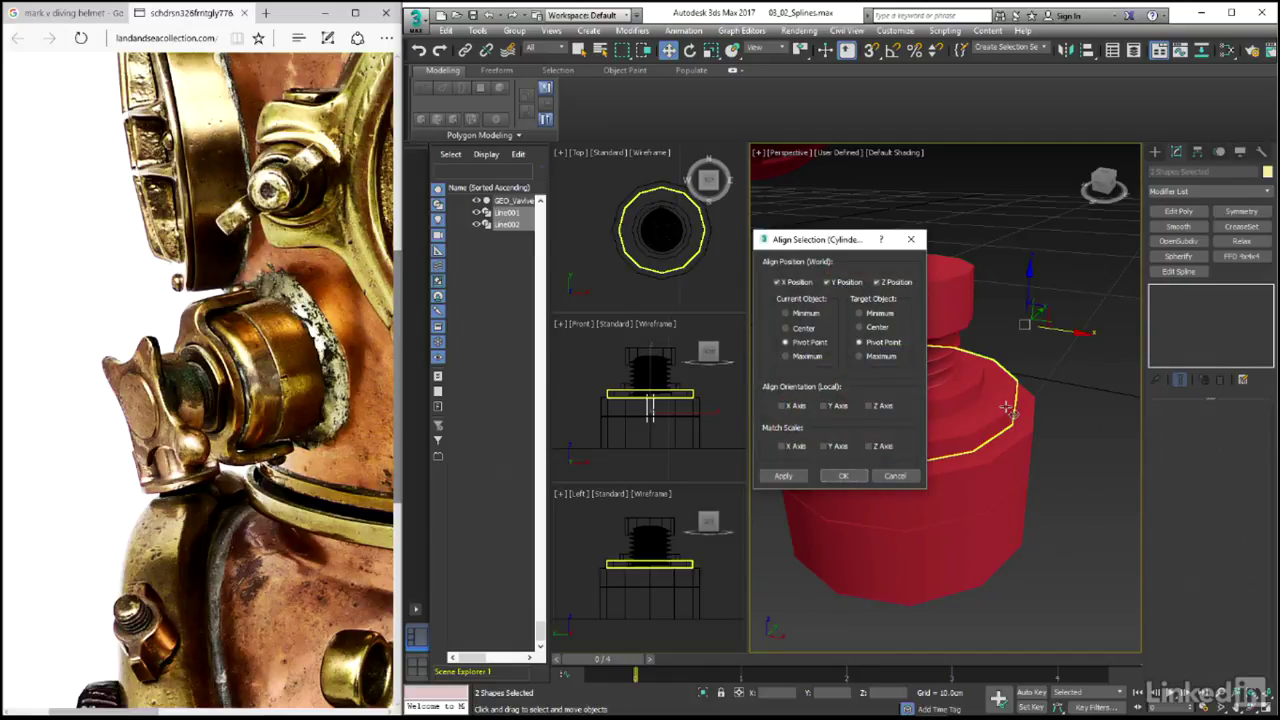
pyautogui.click(877, 282)
pyautogui.click(778, 282)
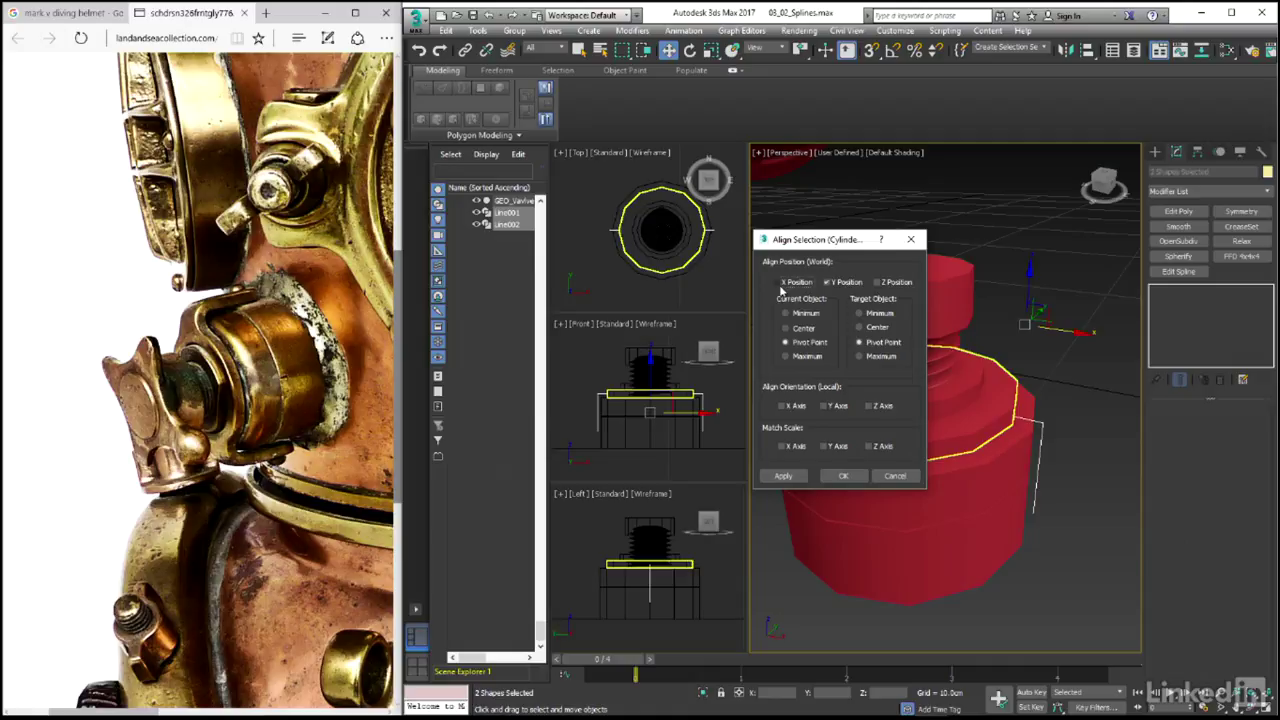
pyautogui.click(845, 476)
pyautogui.keyDown('alt'); pyautogui.moveTo(880, 480); pyautogui.dragTo(956, 483, button='middle'); pyautogui.keyUp('alt')
# Step: Convert Cylinder003 to an Editable Poly
pyautogui.click(1013, 412)
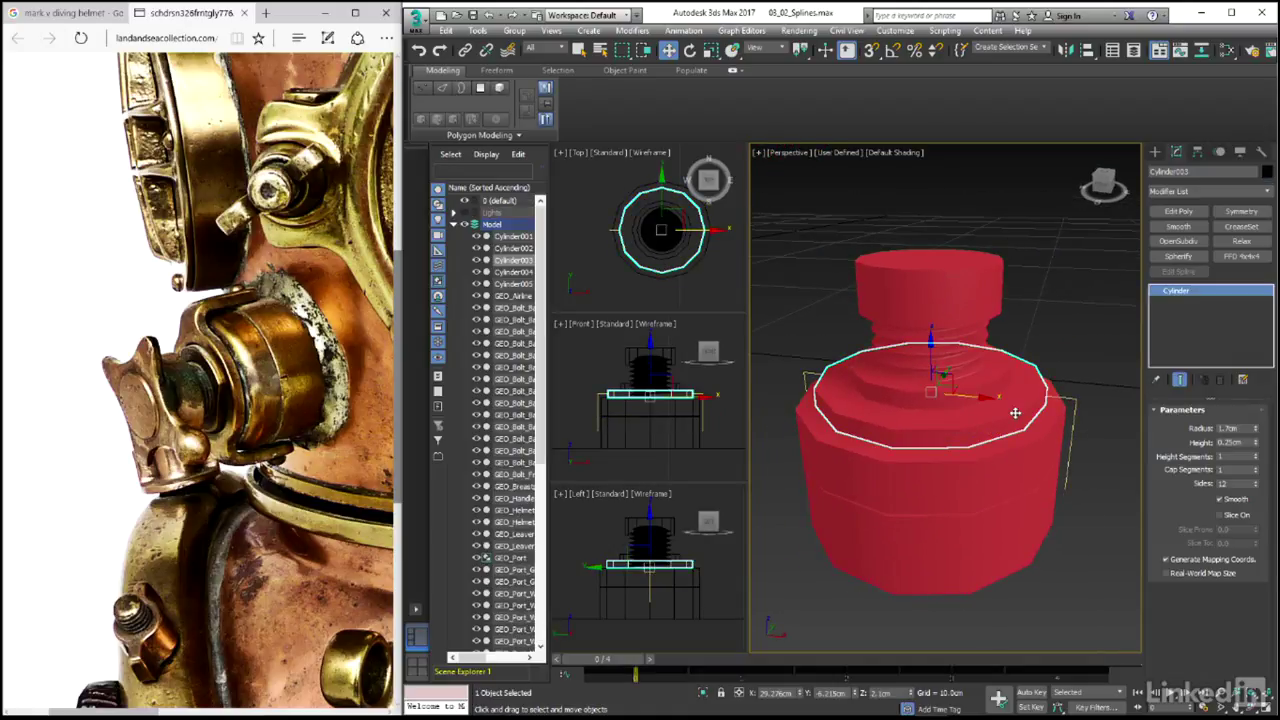
pyautogui.rightClick(1012, 400)
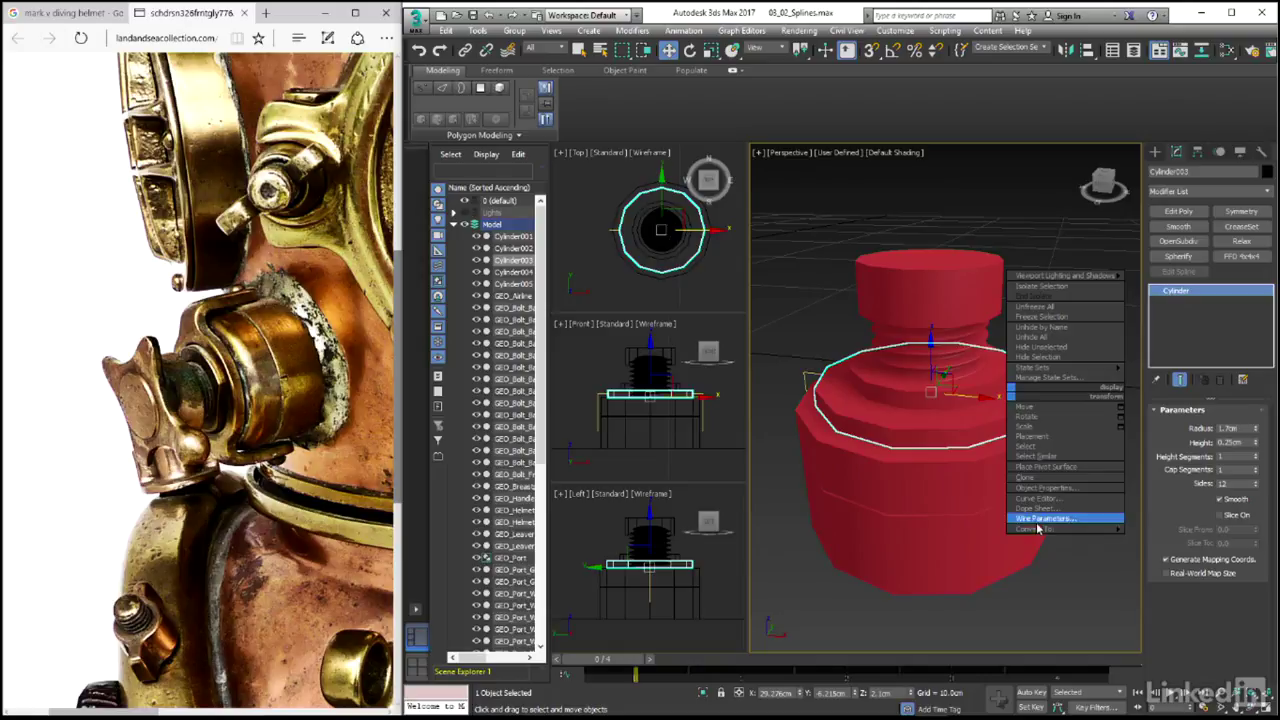
pyautogui.moveTo(1040, 528)
pyautogui.click(1173, 539)
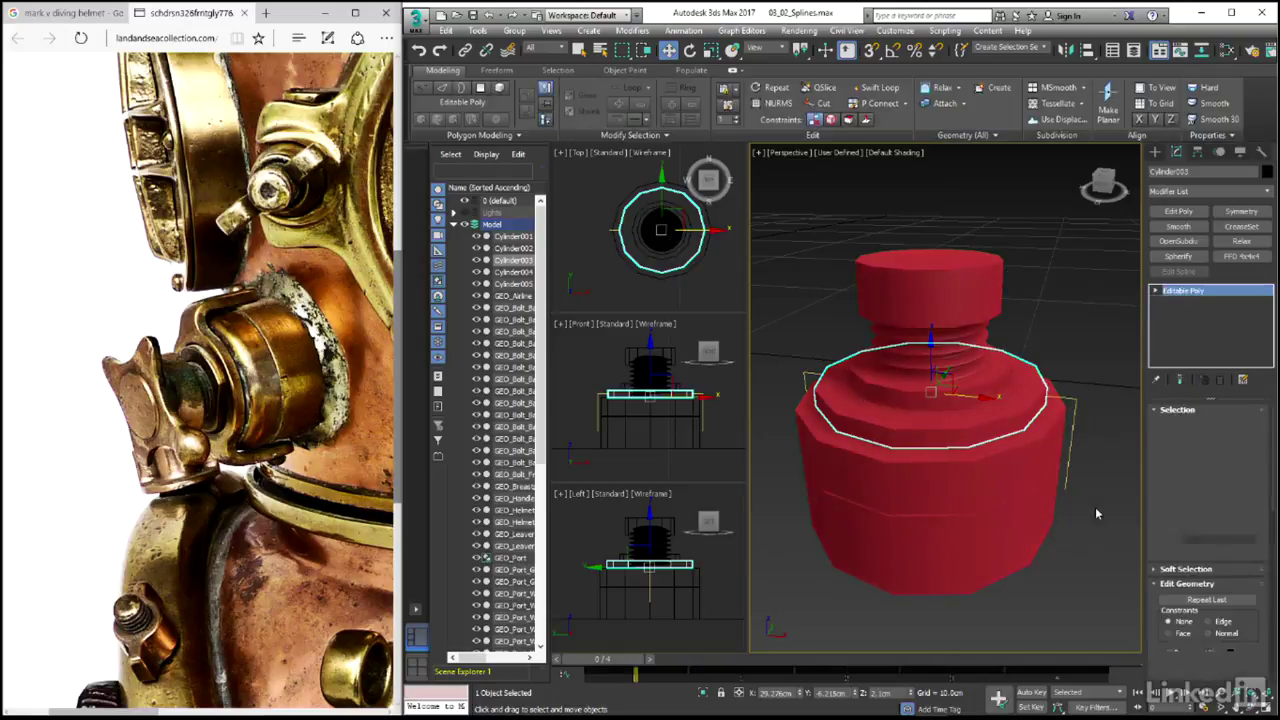
# Step: In Polygon mode with Edged Faces shown, select two side faces of the ring
pyautogui.press('4')
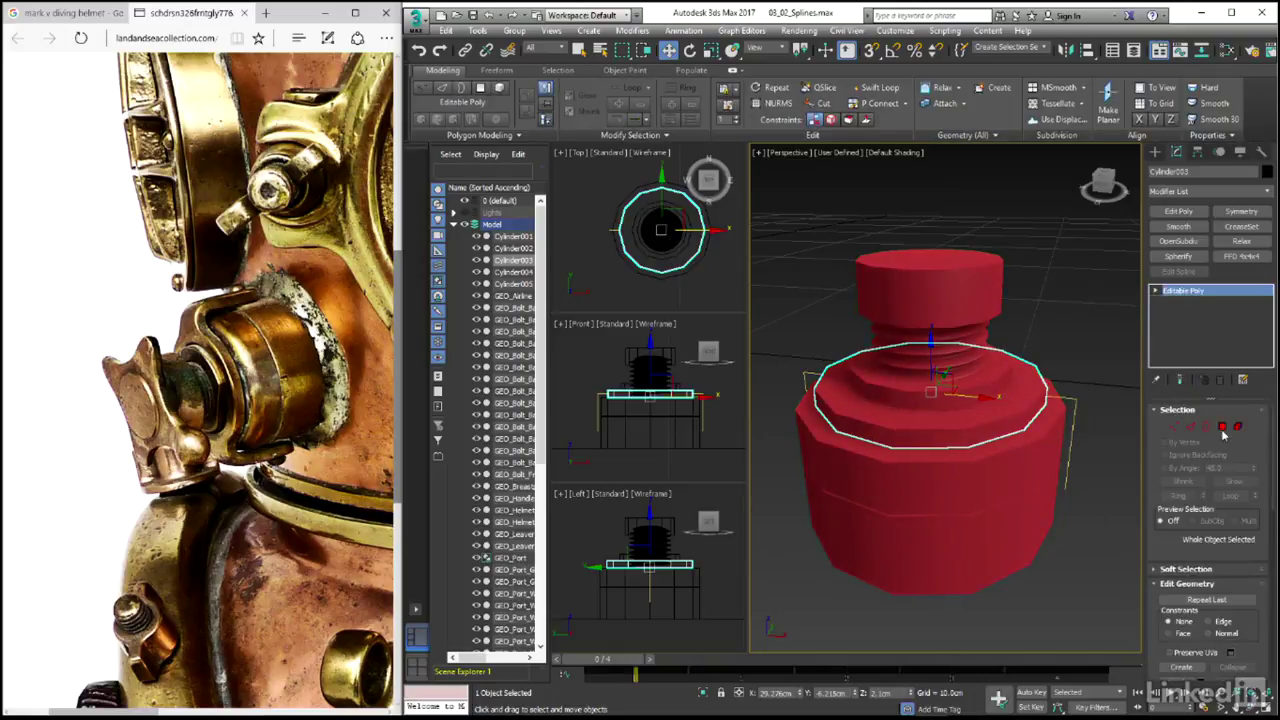
pyautogui.press('F4')
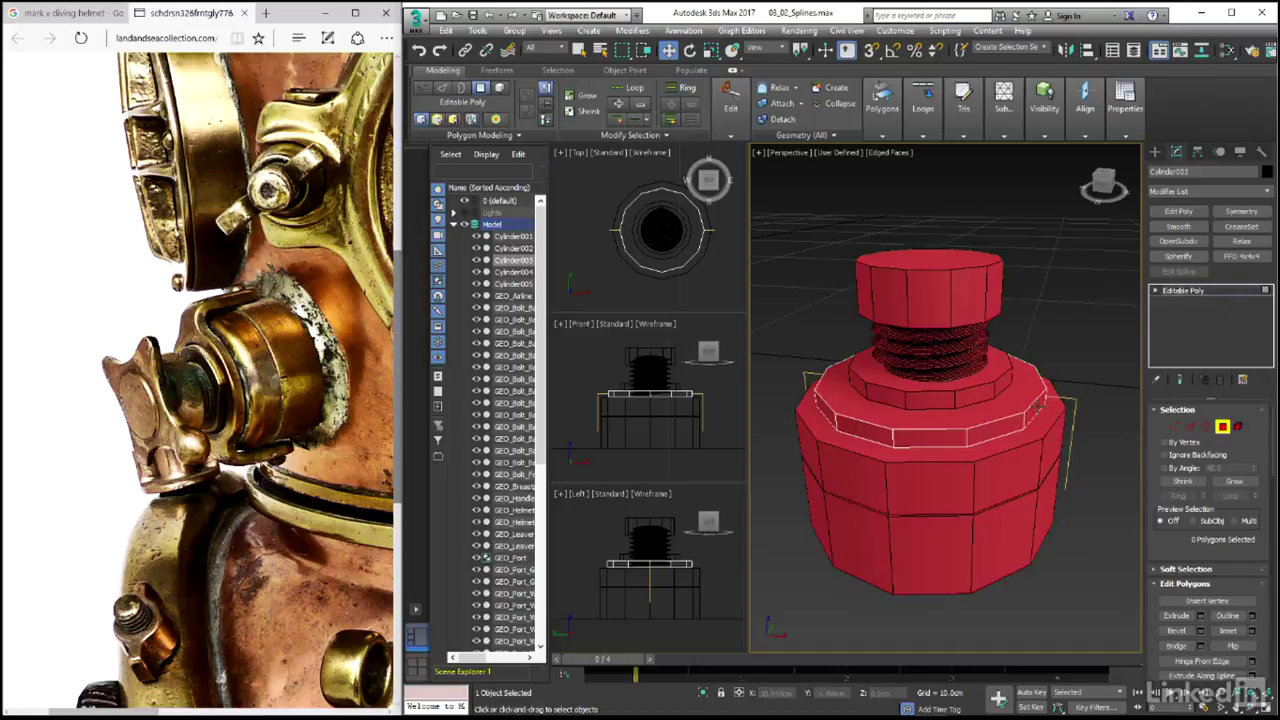
pyautogui.click(1043, 408)
pyautogui.keyDown('alt'); pyautogui.moveTo(1043, 408); pyautogui.dragTo(1003, 441, button='middle'); pyautogui.keyUp('alt')
pyautogui.keyDown('ctrl'); pyautogui.click(1013, 441); pyautogui.keyUp('ctrl')
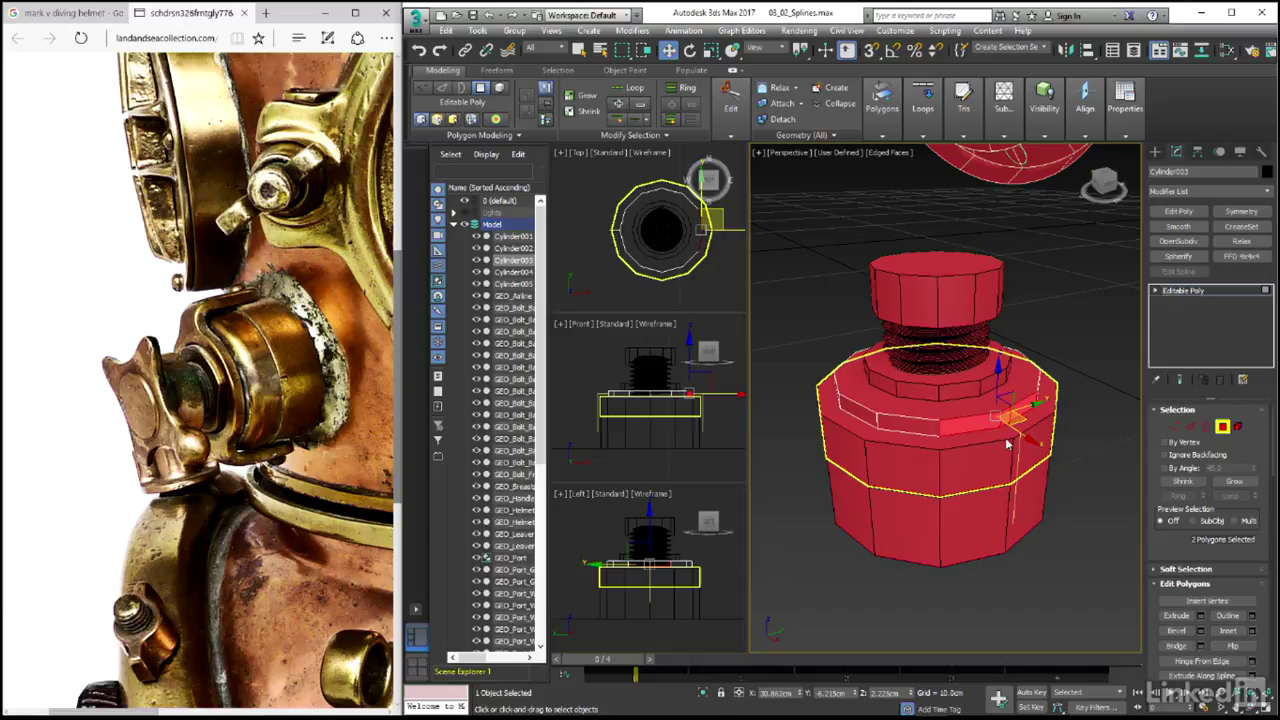
# Step: Extrude the two selected faces with Extrude on Spline, using the yellow spline as the path
pyautogui.click(882, 103)
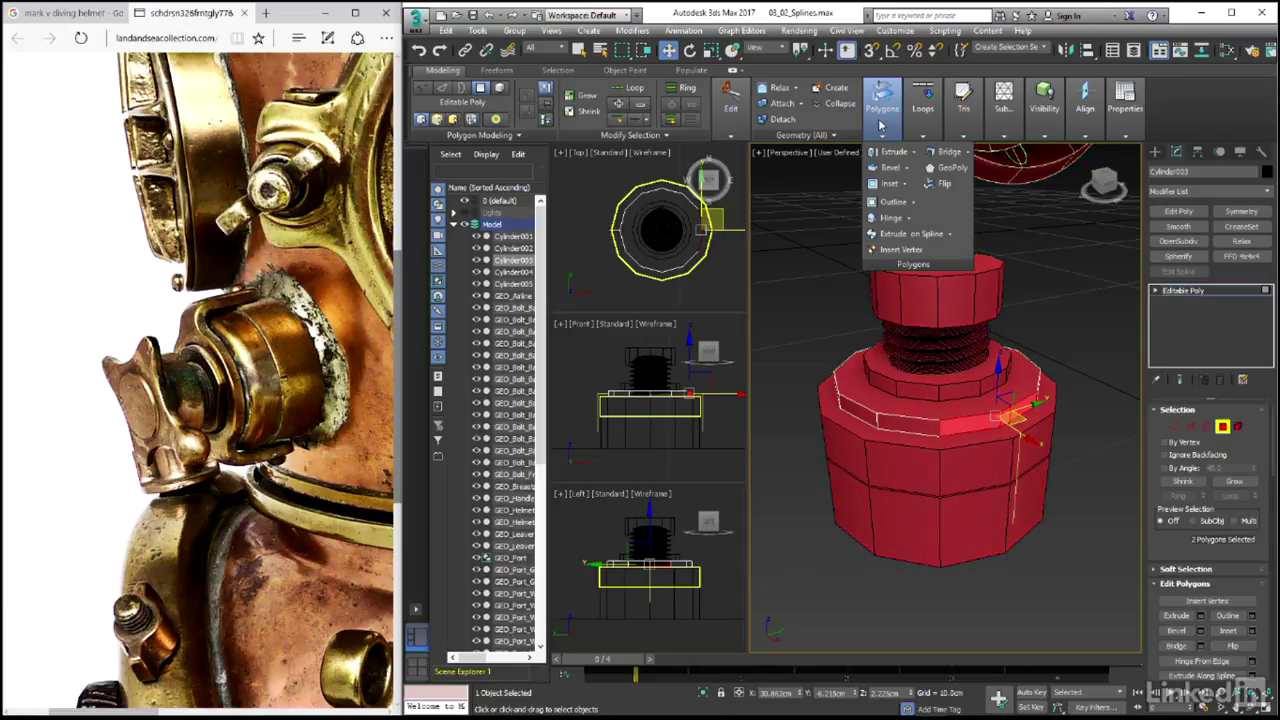
pyautogui.click(918, 238)
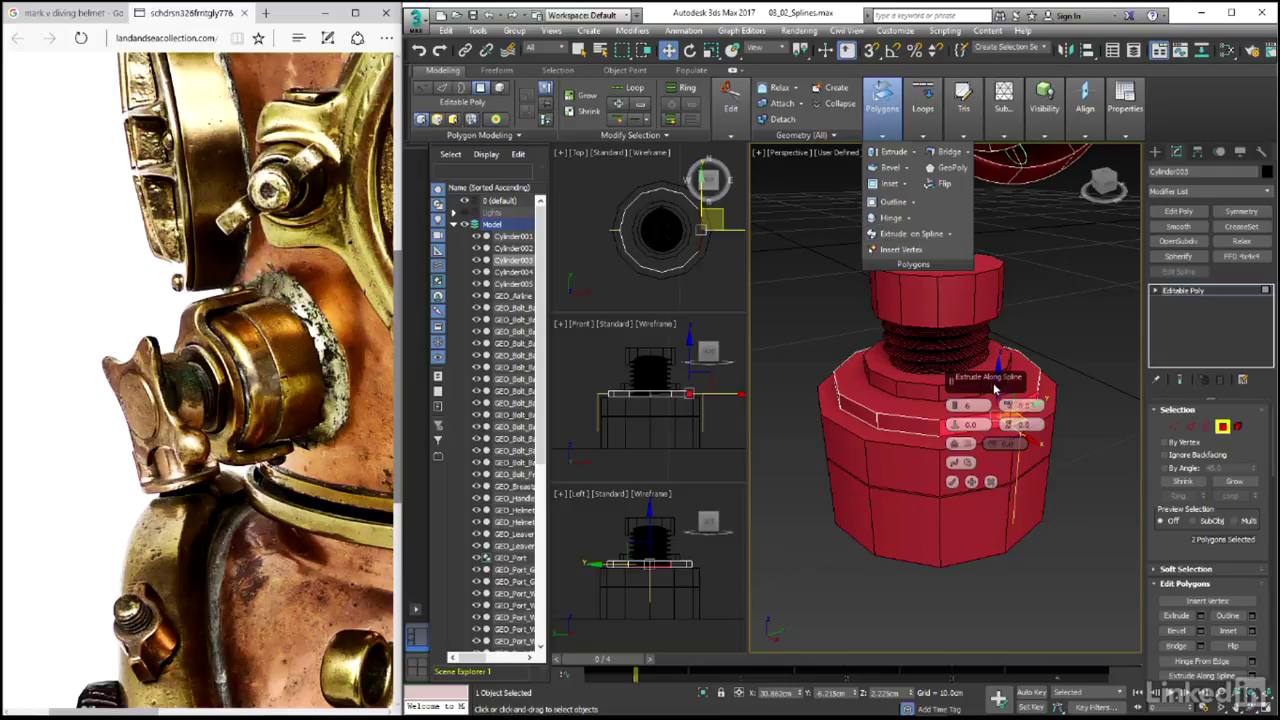
pyautogui.moveTo(915, 369); pyautogui.dragTo(784, 198)
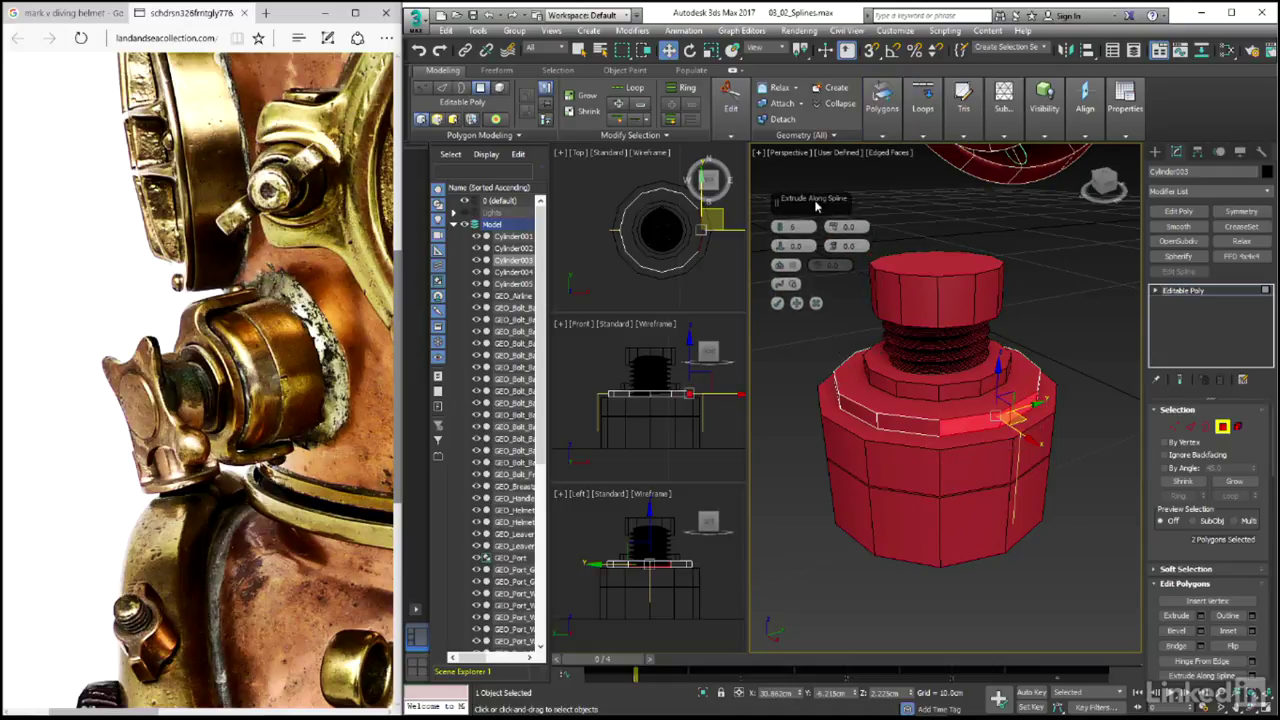
pyautogui.click(787, 285)
pyautogui.click(1012, 436)
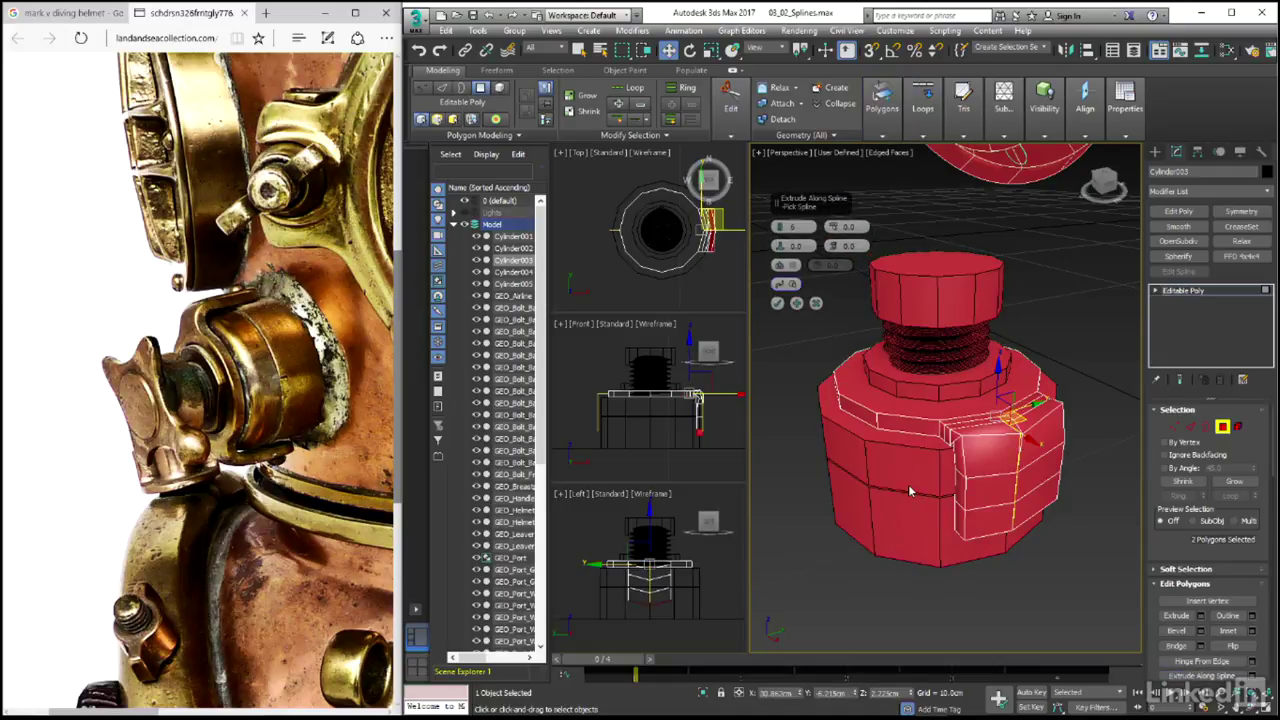
pyautogui.keyDown('alt'); pyautogui.moveTo(909, 485); pyautogui.dragTo(963, 478, button='middle'); pyautogui.keyUp('alt')
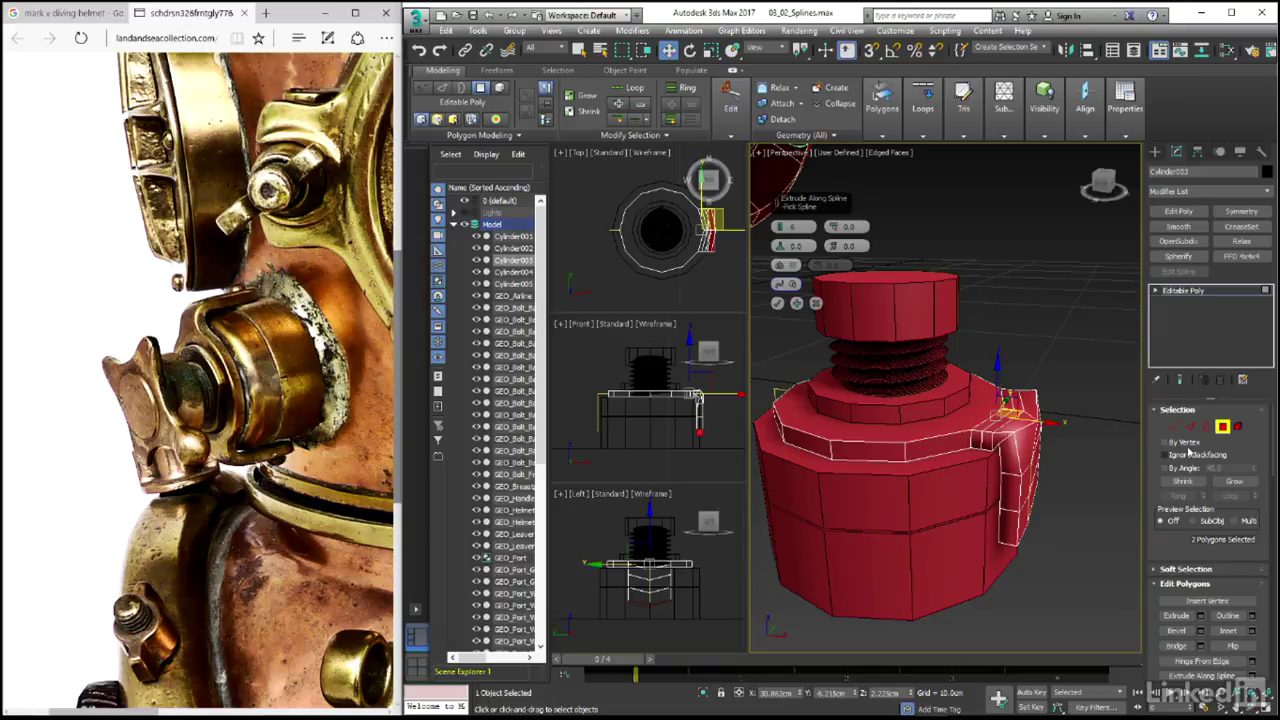
# Step: Fillet Line001's top corner vertex with a fillet value of 2
pyautogui.click(1222, 428)
pyautogui.click(1030, 458)
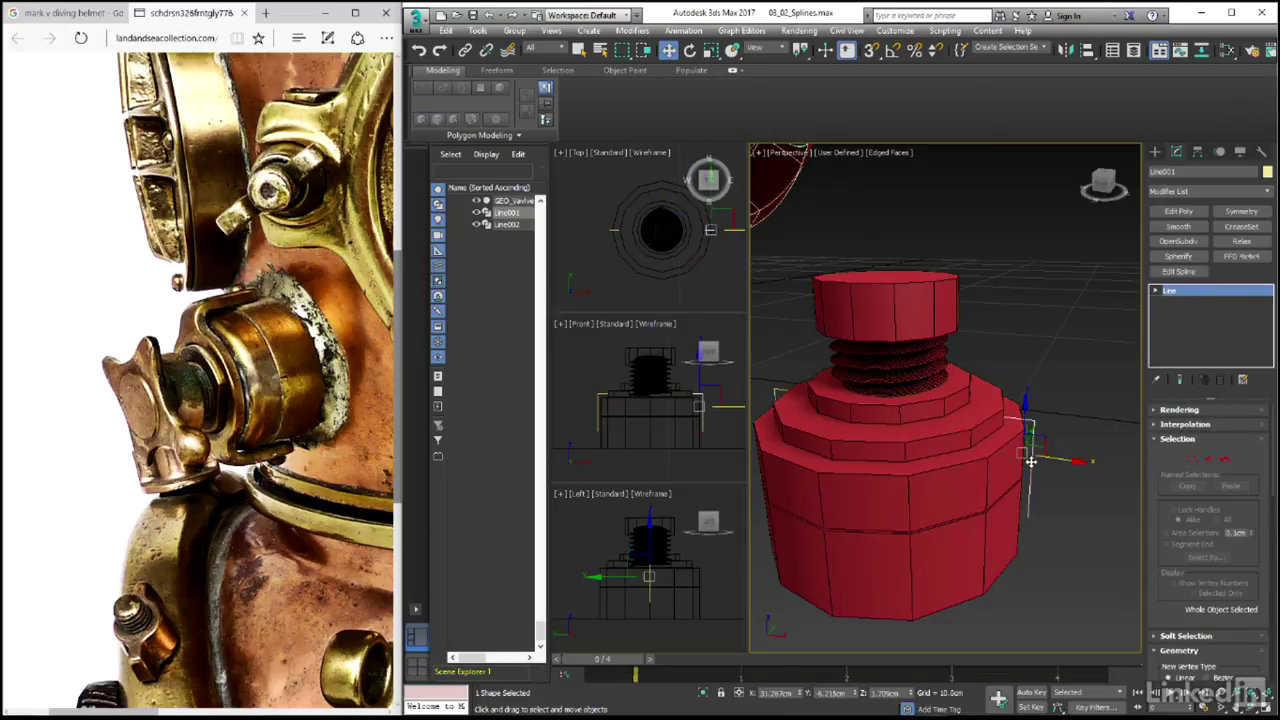
pyautogui.click(1192, 458)
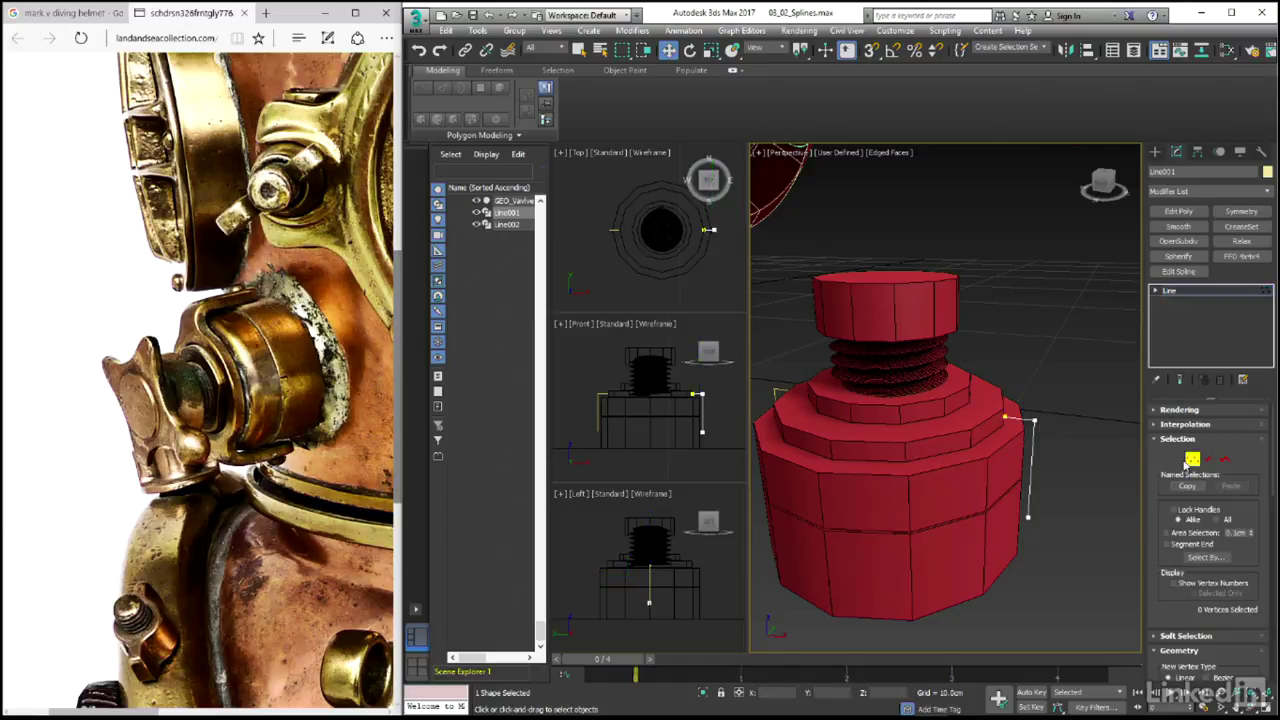
pyautogui.click(1033, 421)
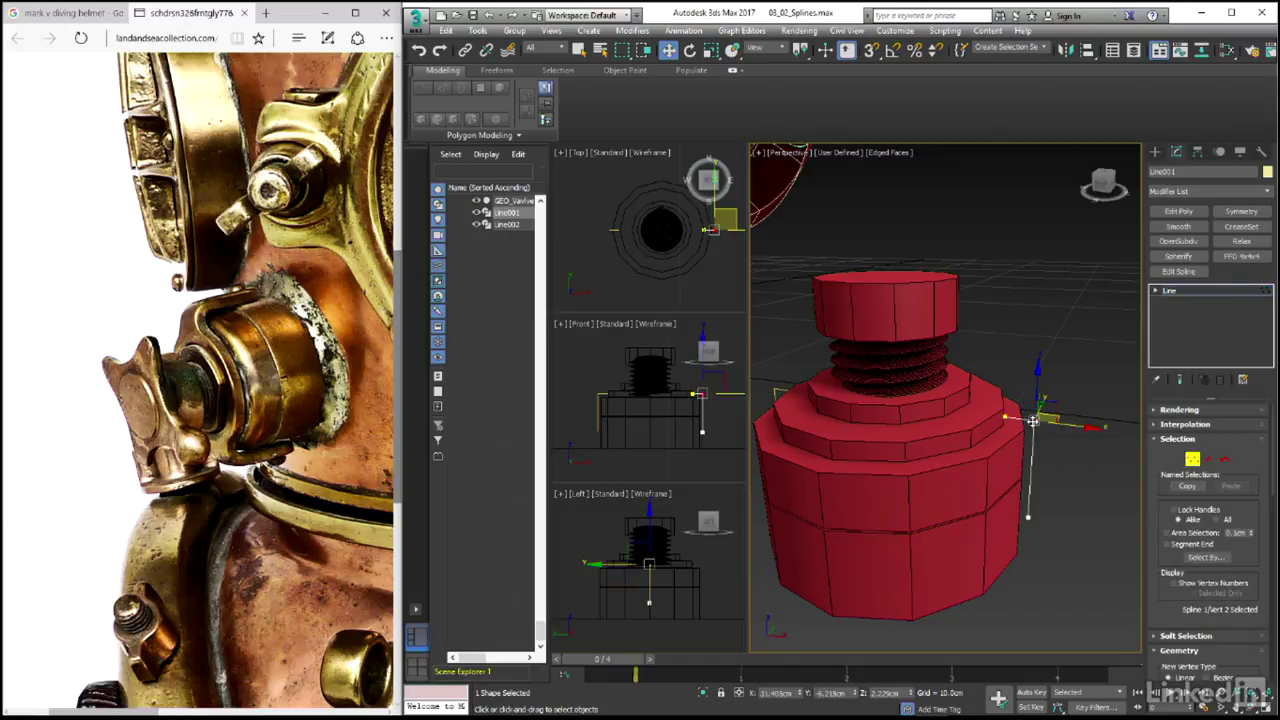
pyautogui.scroll(-3, 1272, 510)
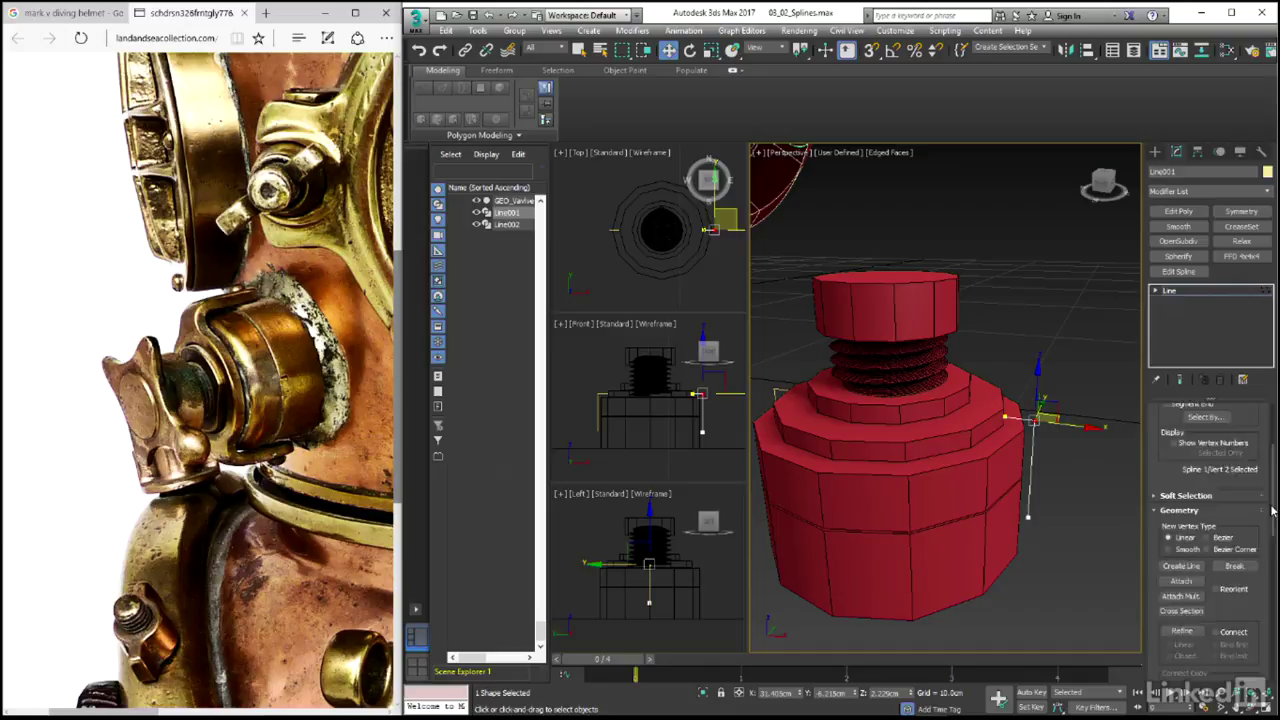
pyautogui.moveTo(1272, 510); pyautogui.dragTo(1271, 577)
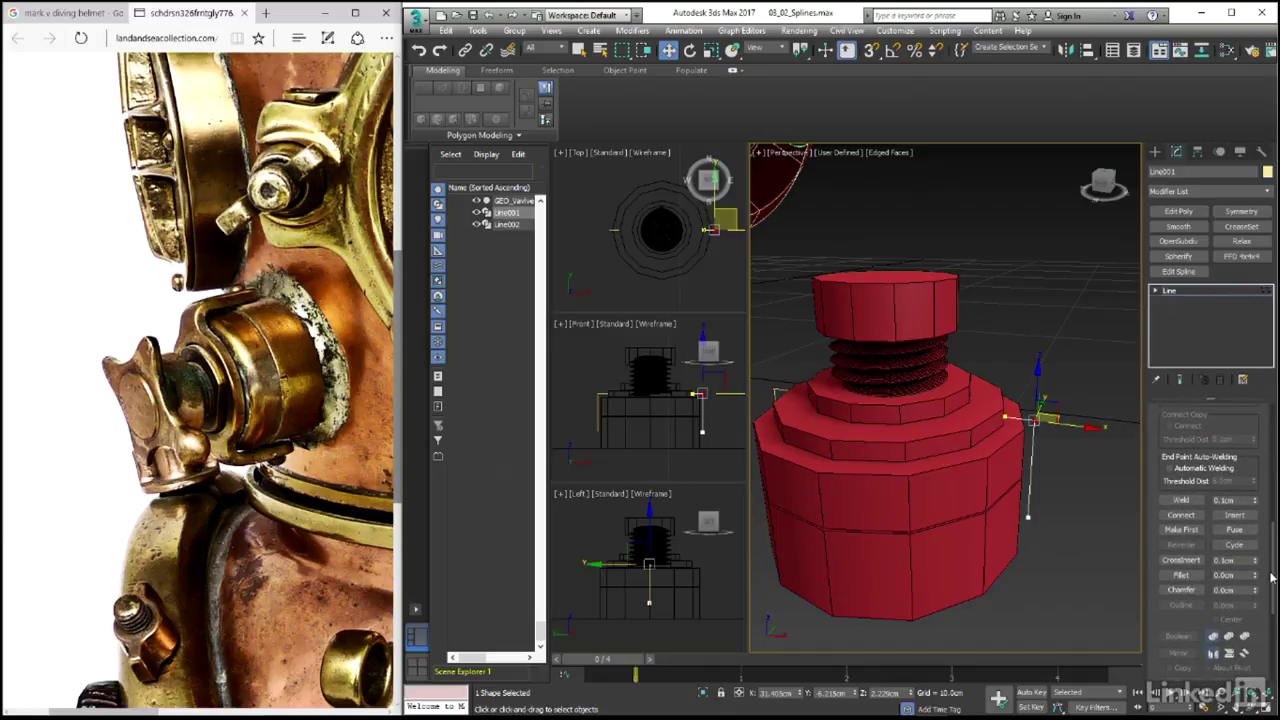
pyautogui.doubleClick(1224, 575)
pyautogui.write('2')
pyautogui.press('Return')
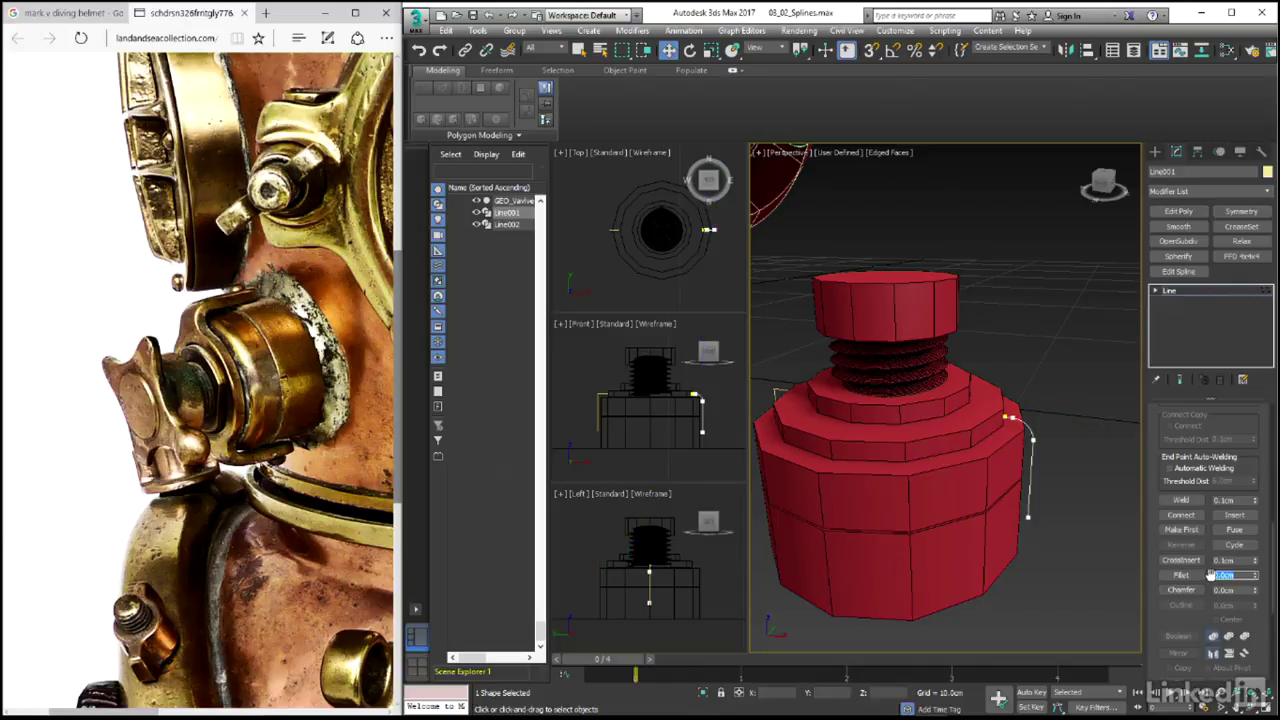
pyautogui.click(1170, 290)
# Step: Fillet Line002's top corner vertex with a fillet value of 1
pyautogui.keyDown('alt'); pyautogui.moveTo(945, 400); pyautogui.dragTo(990, 388, button='middle'); pyautogui.keyUp('alt')
pyautogui.click(814, 420)
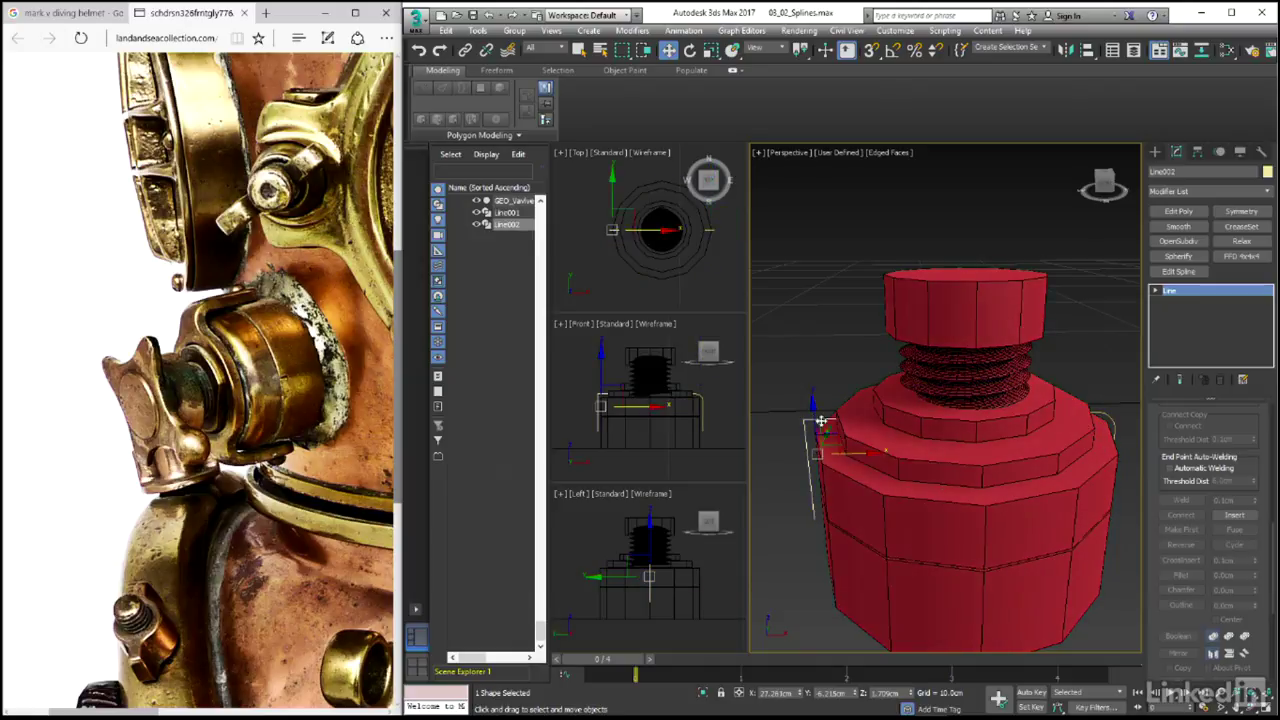
pyautogui.click(1156, 291)
pyautogui.click(1180, 301)
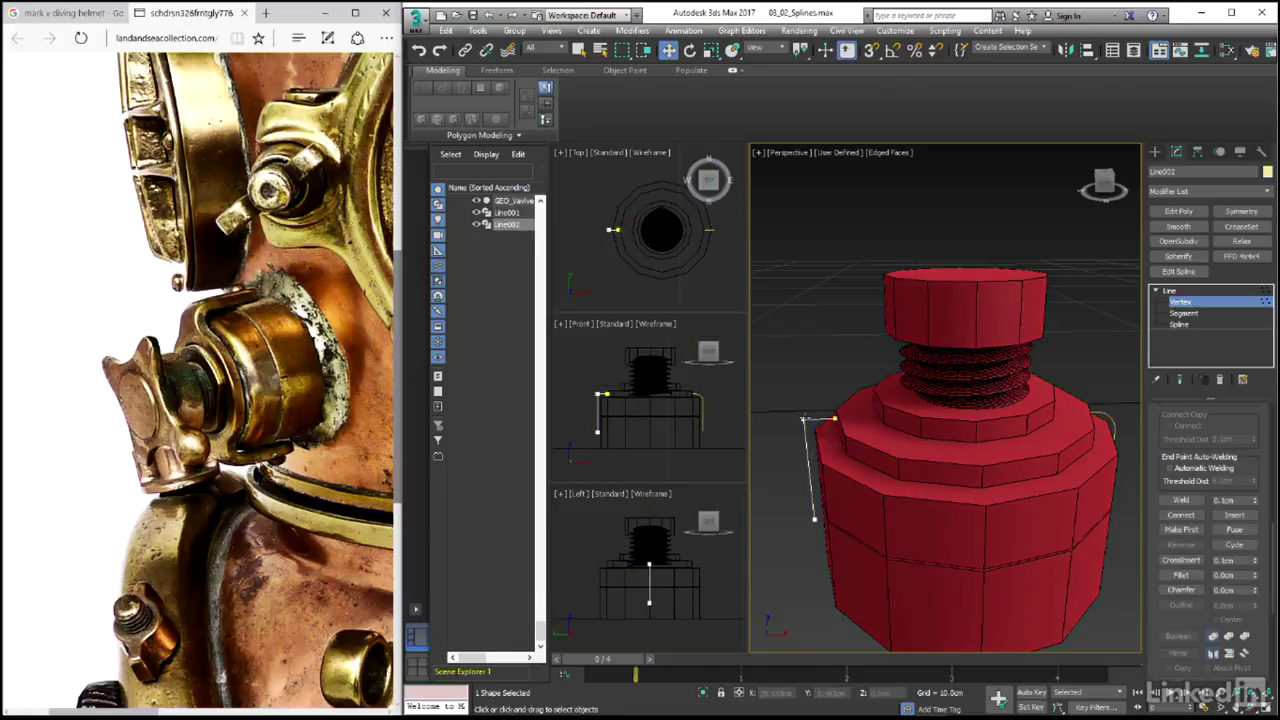
pyautogui.click(802, 418)
pyautogui.click(1216, 575)
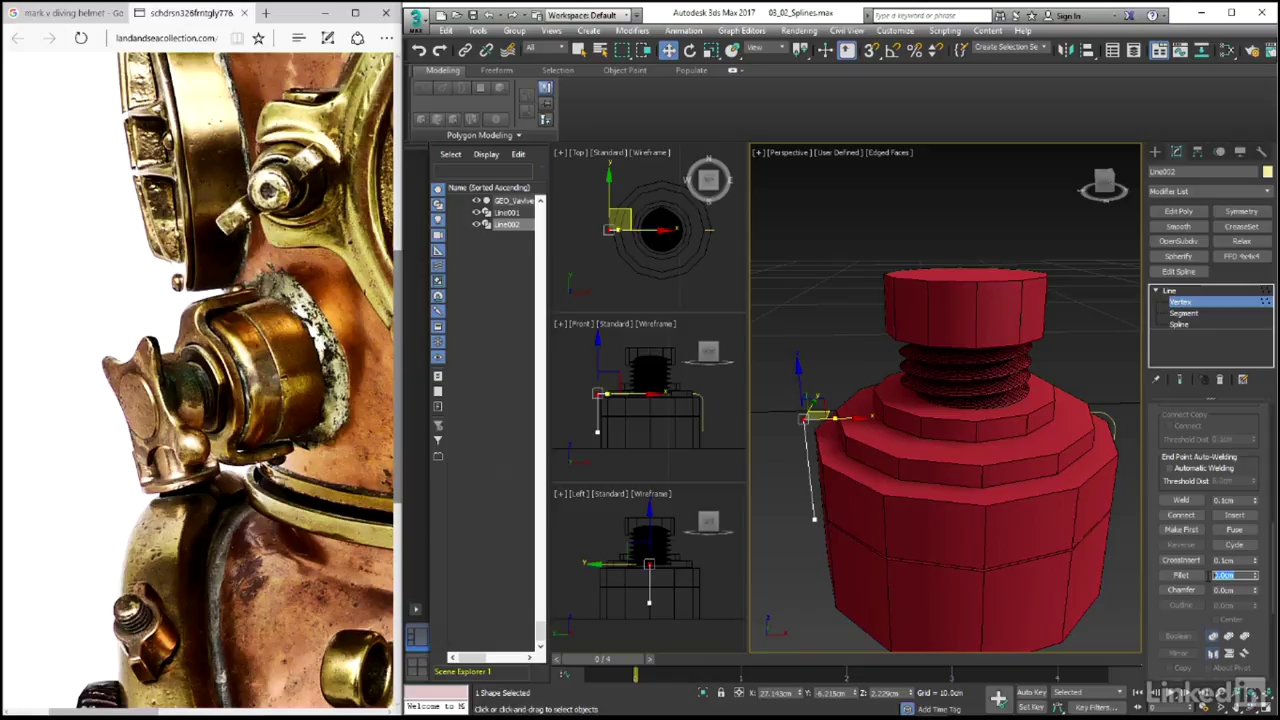
pyautogui.write('1')
pyautogui.press('Return')
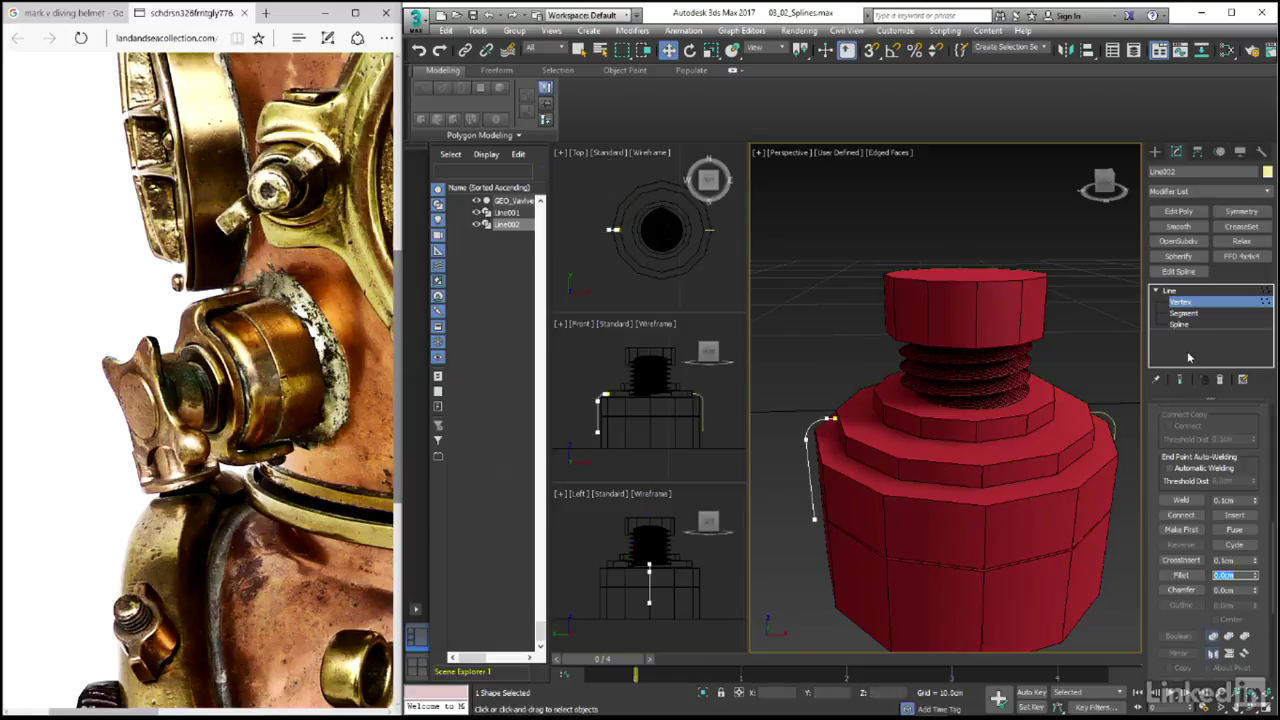
# Step: Leave vertex level and select the base cylinder Cylinder003
pyautogui.click(1171, 291)
pyautogui.click(1084, 441)
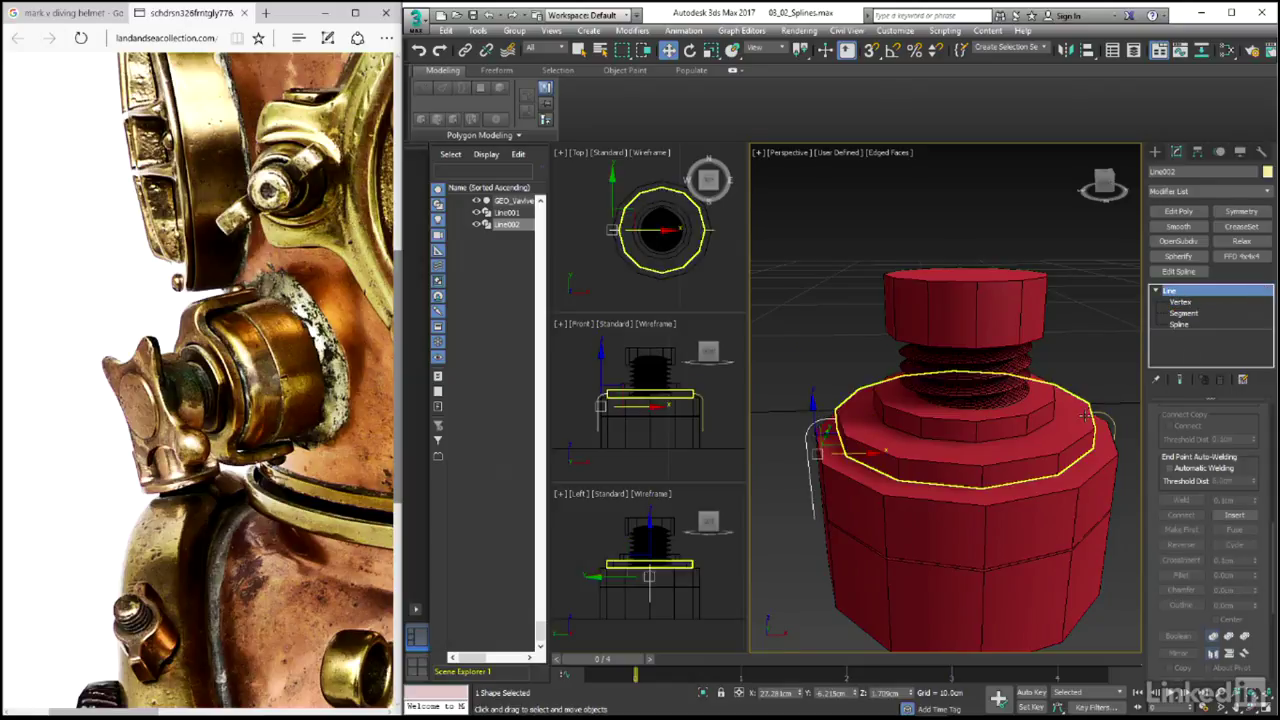
pyautogui.moveTo(1084, 441); pyautogui.dragTo(1024, 409, button='middle')
# Step: Extrude the two right-side faces along the filleted spline via Extrude on Spline and confirm
pyautogui.click(1222, 427)
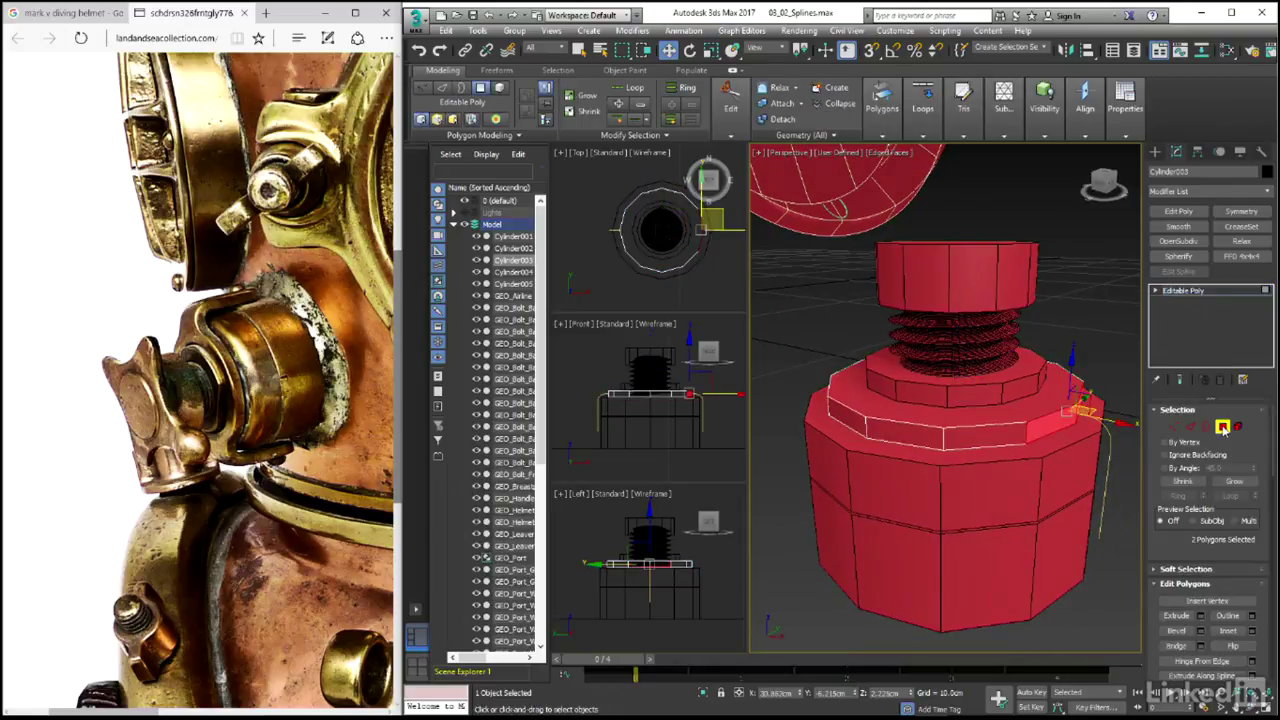
pyautogui.click(882, 100)
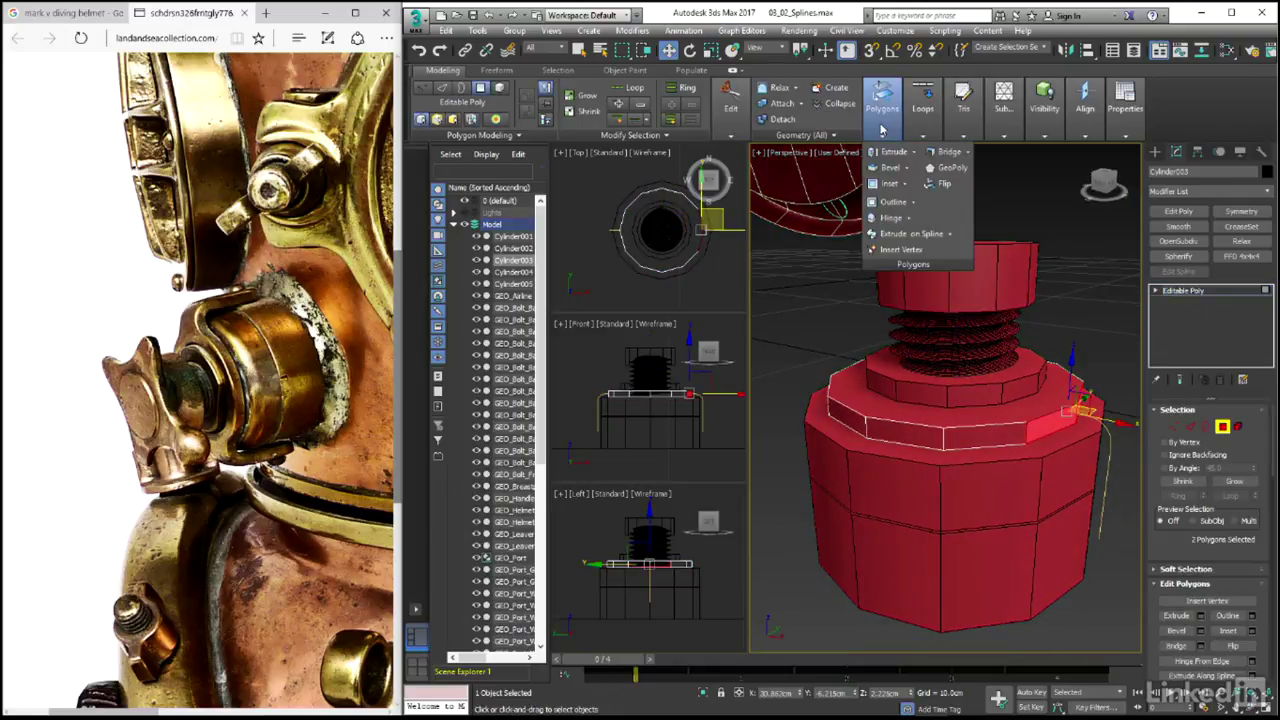
pyautogui.click(948, 233)
pyautogui.moveTo(803, 200); pyautogui.dragTo(801, 262)
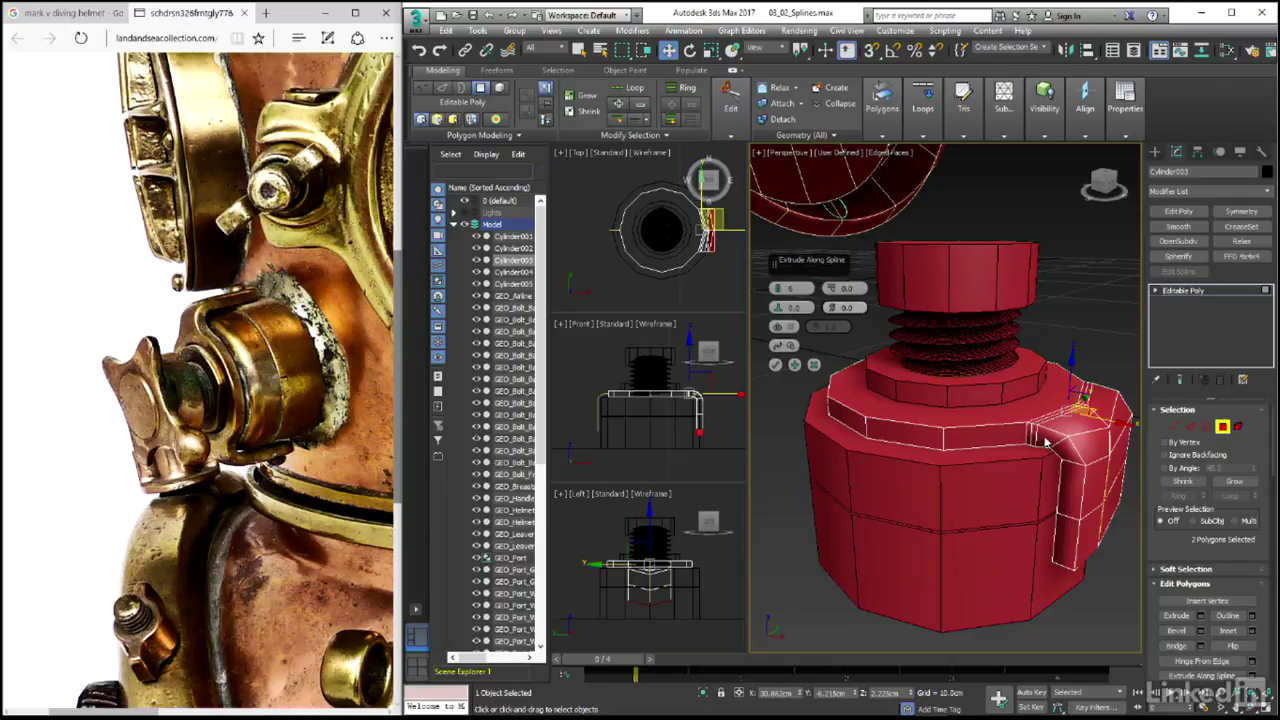
pyautogui.click(776, 364)
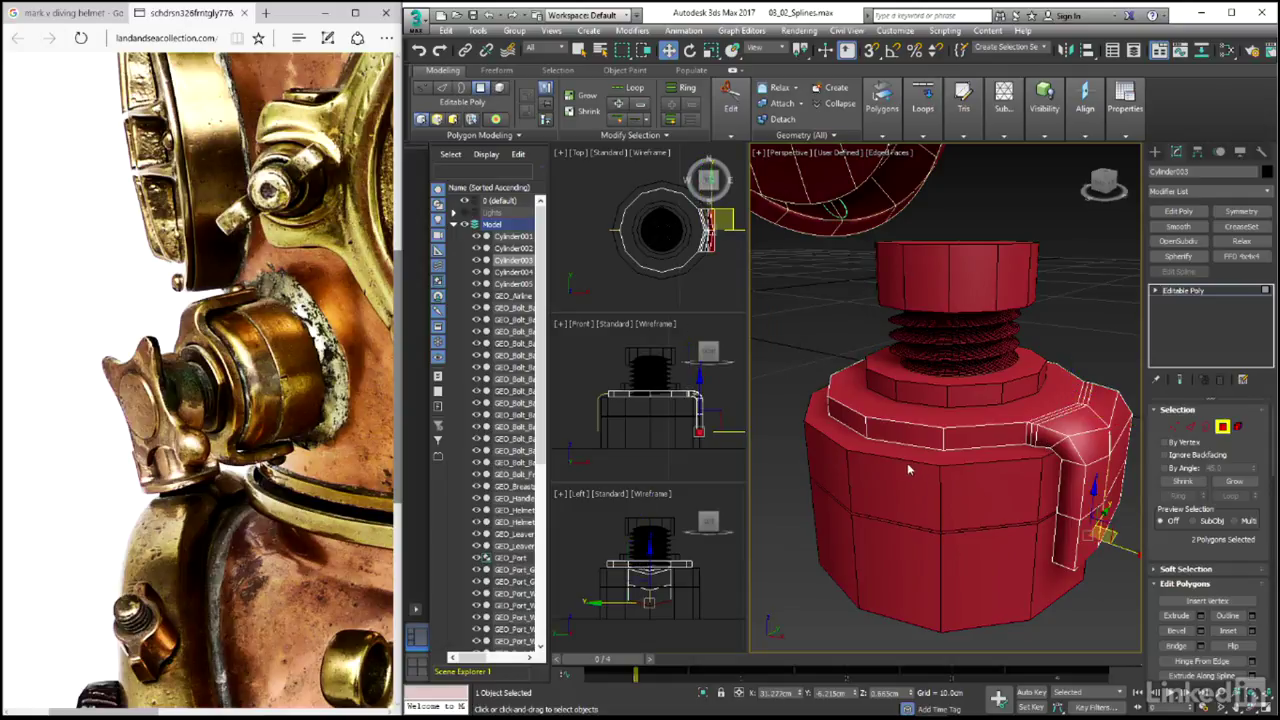
pyautogui.scroll(5, 920, 455)
pyautogui.moveTo(966, 443); pyautogui.dragTo(1103, 352, button='middle')
# Step: Extrude two left-side faces along the left spline, then exit Polygon mode
pyautogui.click(970, 372)
pyautogui.keyDown('ctrl'); pyautogui.click(910, 375); pyautogui.keyUp('ctrl')
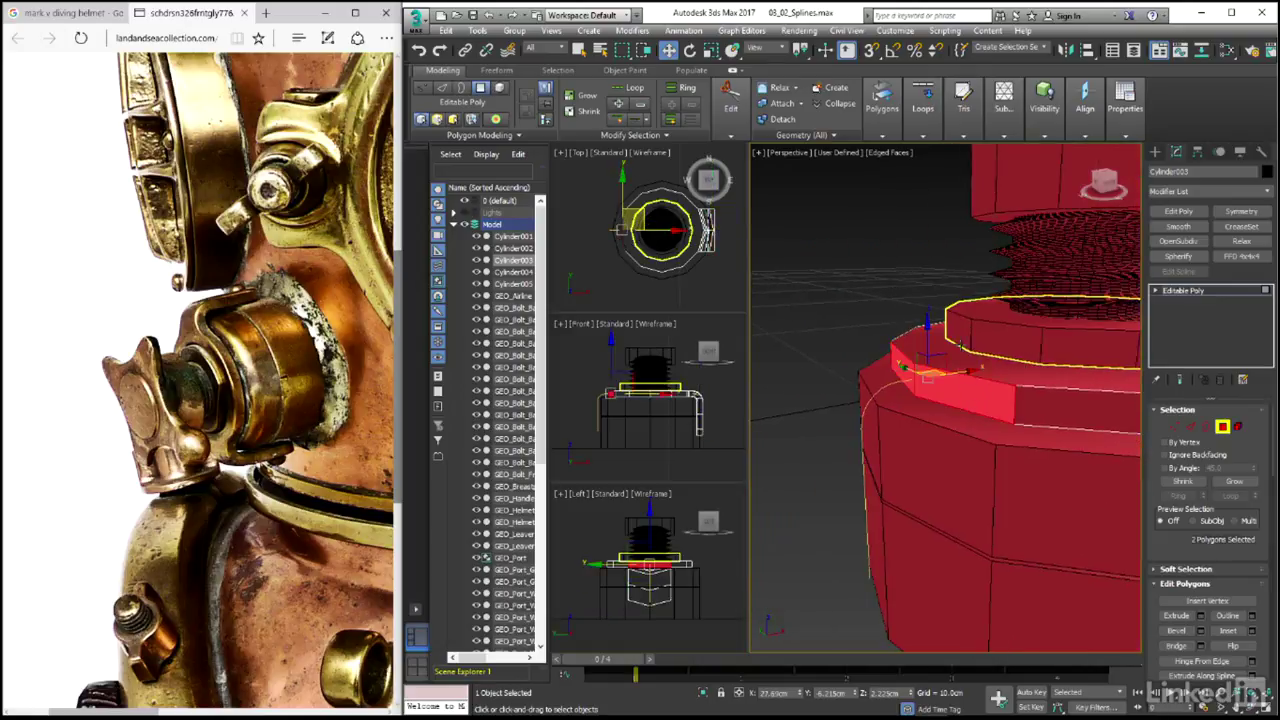
pyautogui.click(882, 118)
pyautogui.click(929, 234)
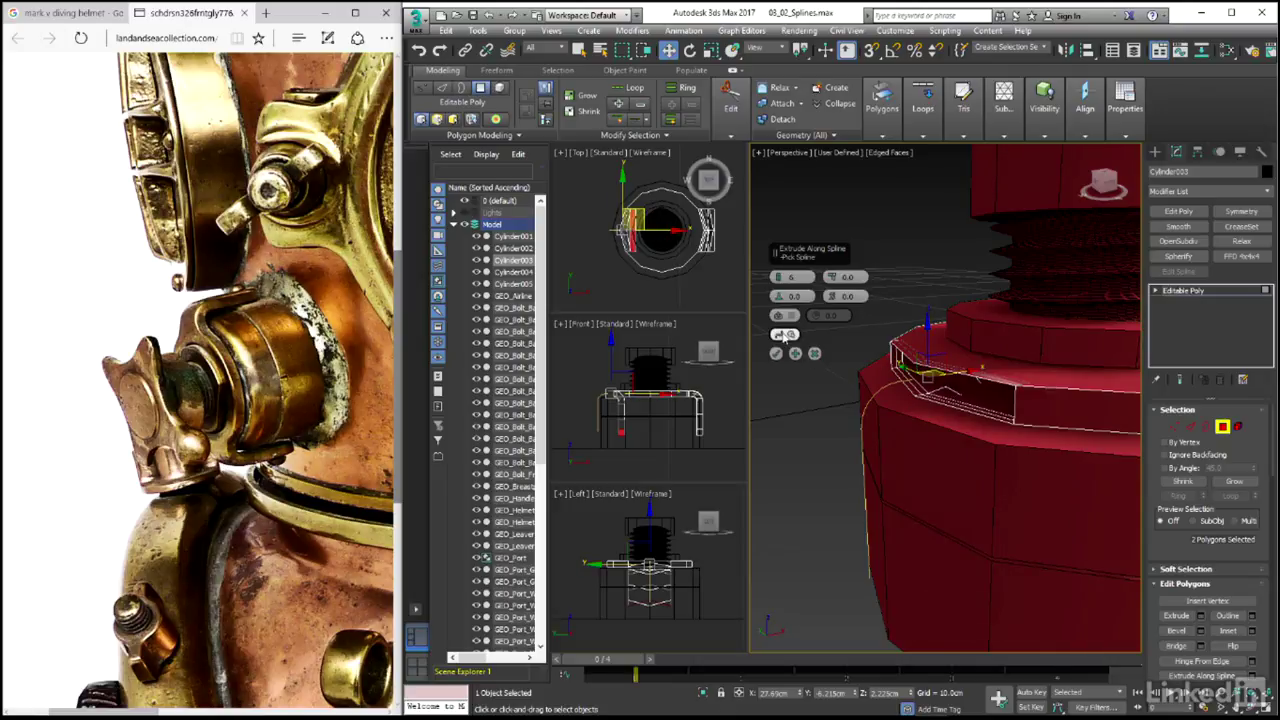
pyautogui.click(785, 335)
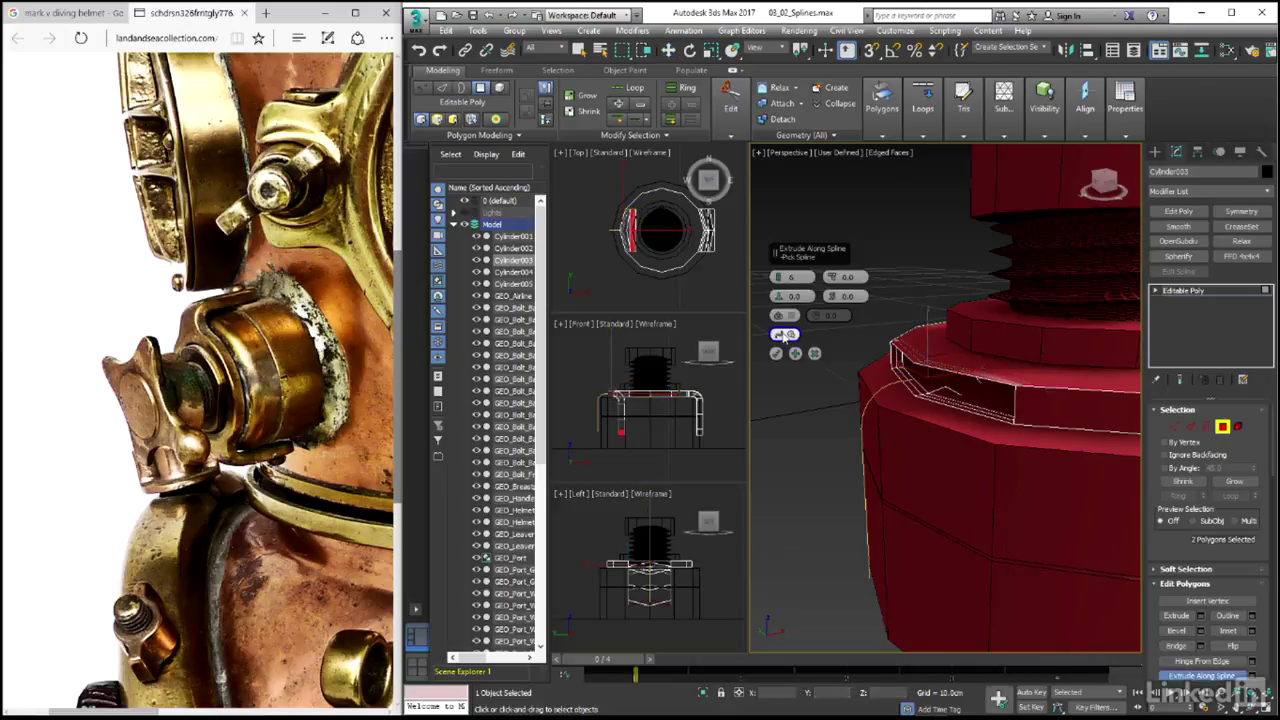
pyautogui.click(862, 428)
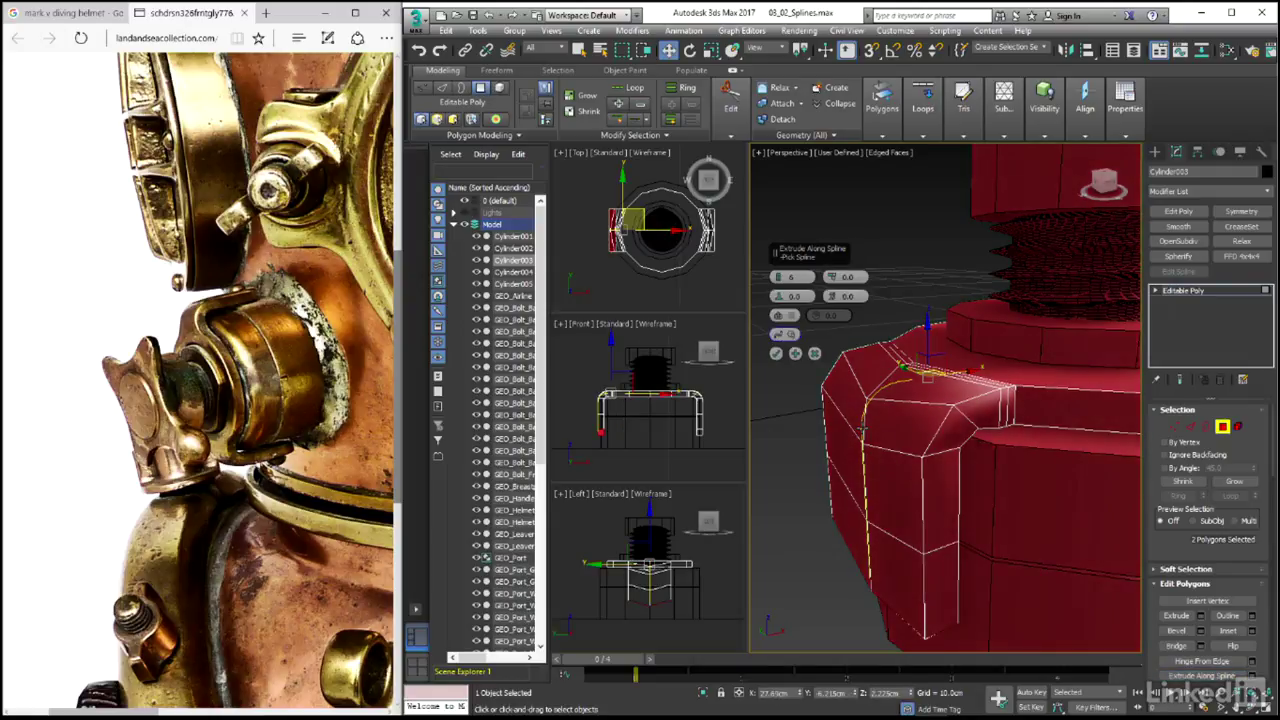
pyautogui.click(775, 354)
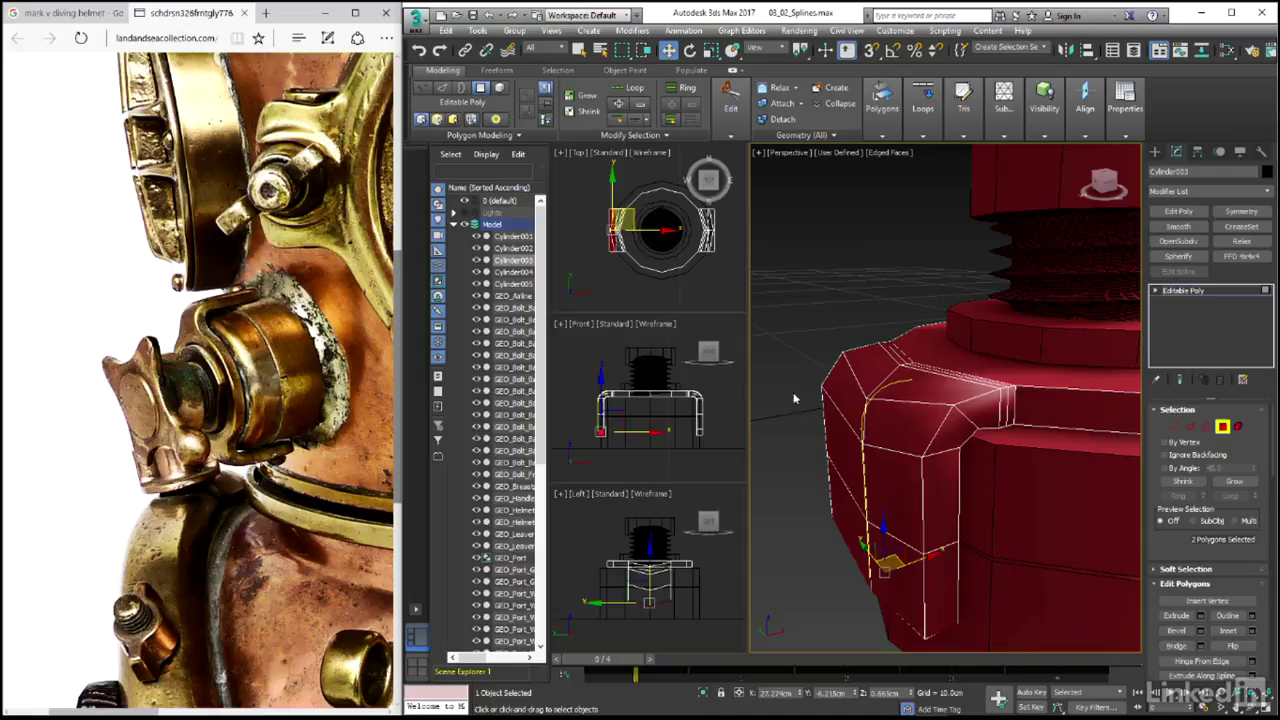
pyautogui.click(1222, 426)
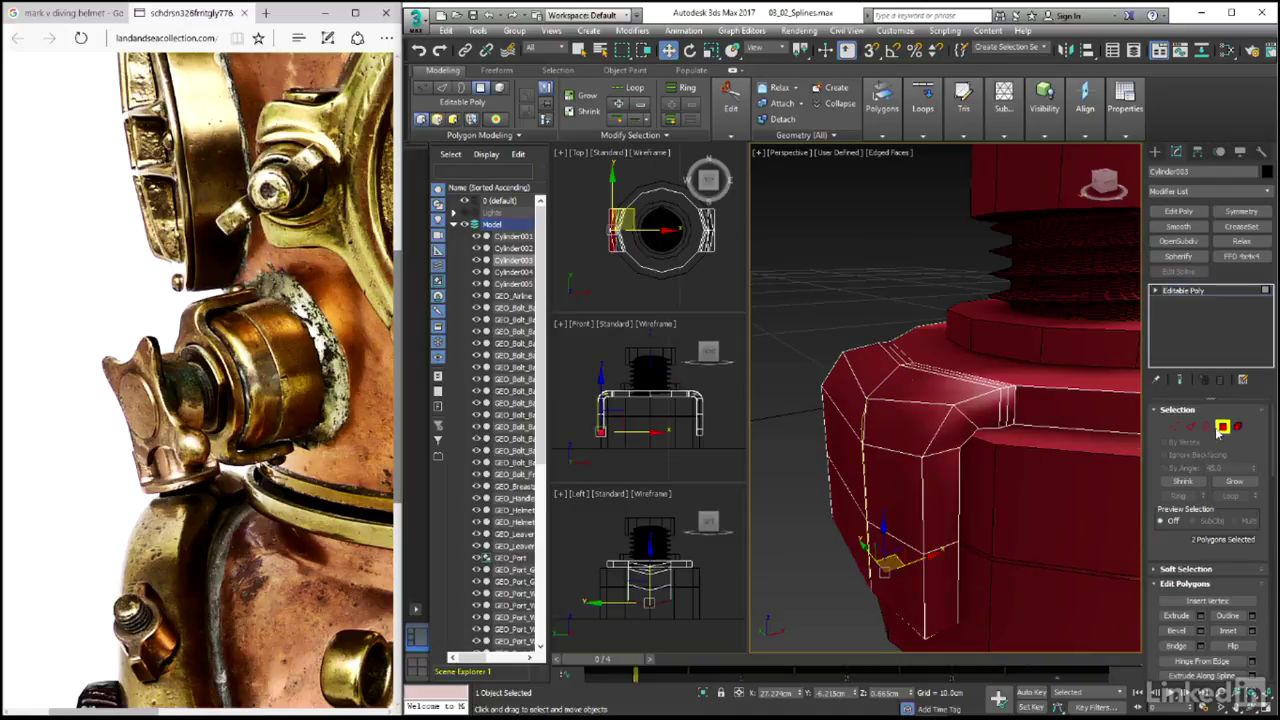
# Step: Frame the housing and select guide splines Line001 and Line002 in the side view for removal
pyautogui.press('z')
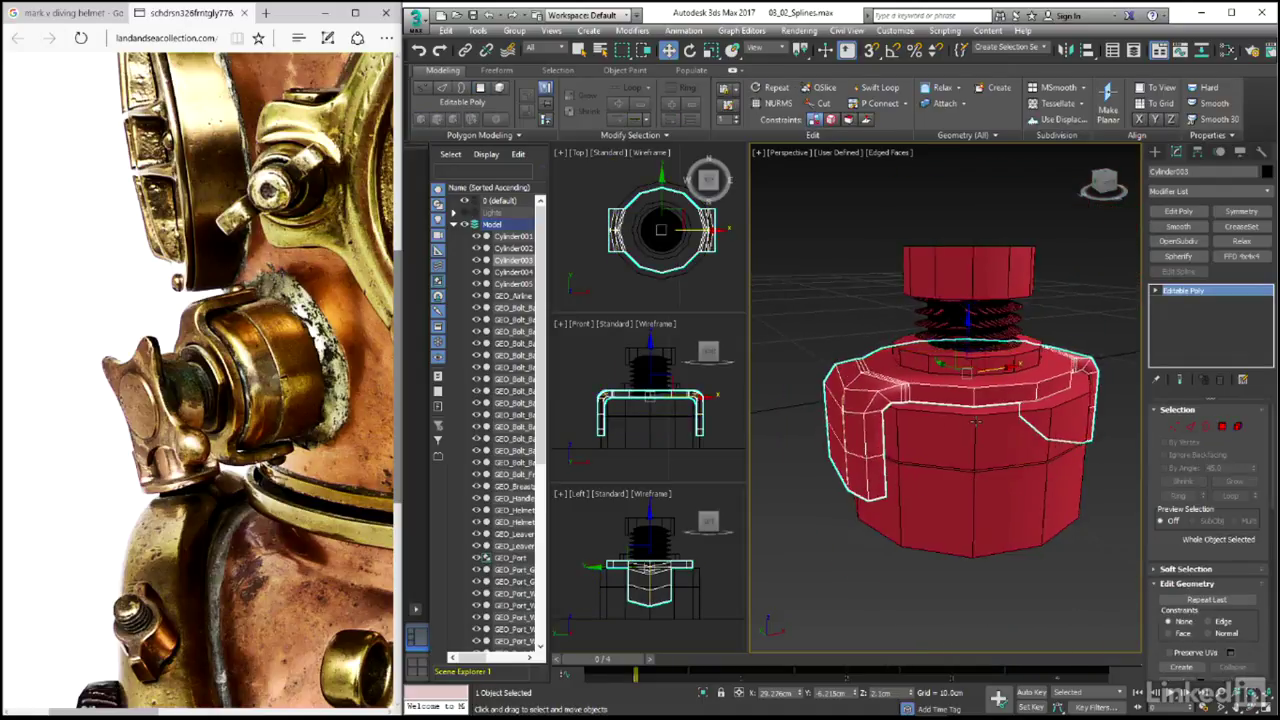
pyautogui.click(823, 326)
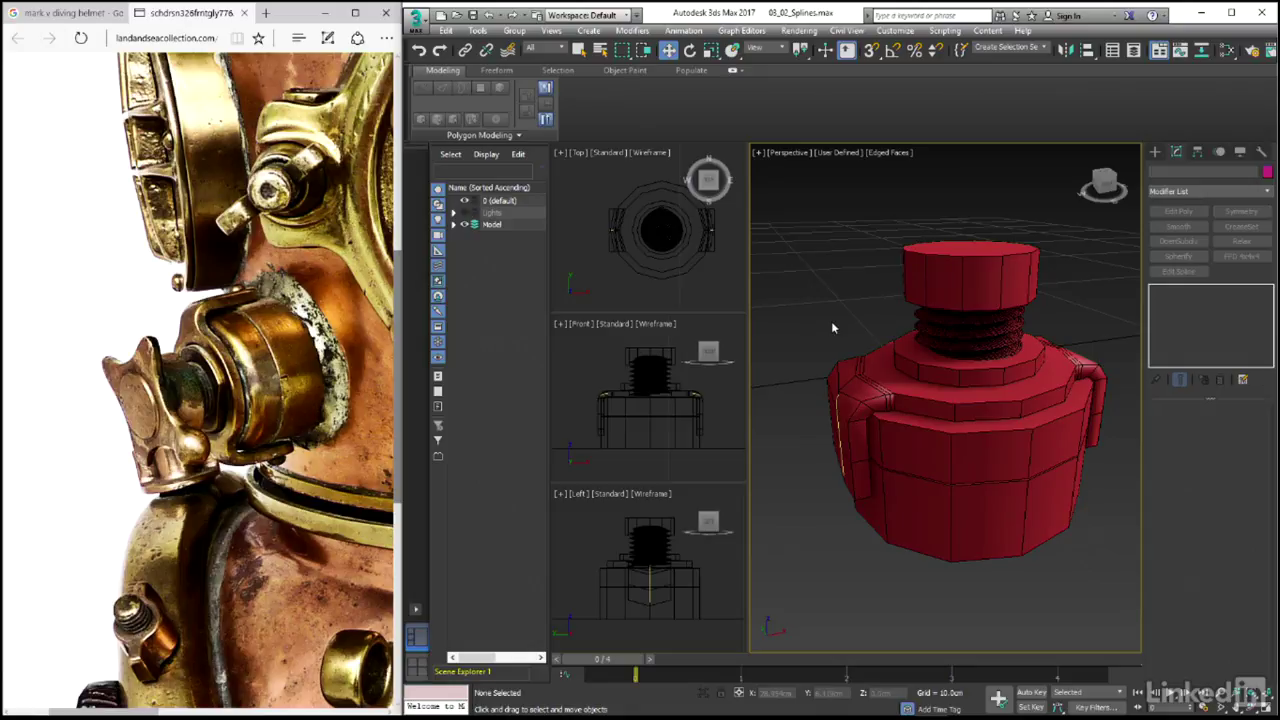
pyautogui.click(650, 585)
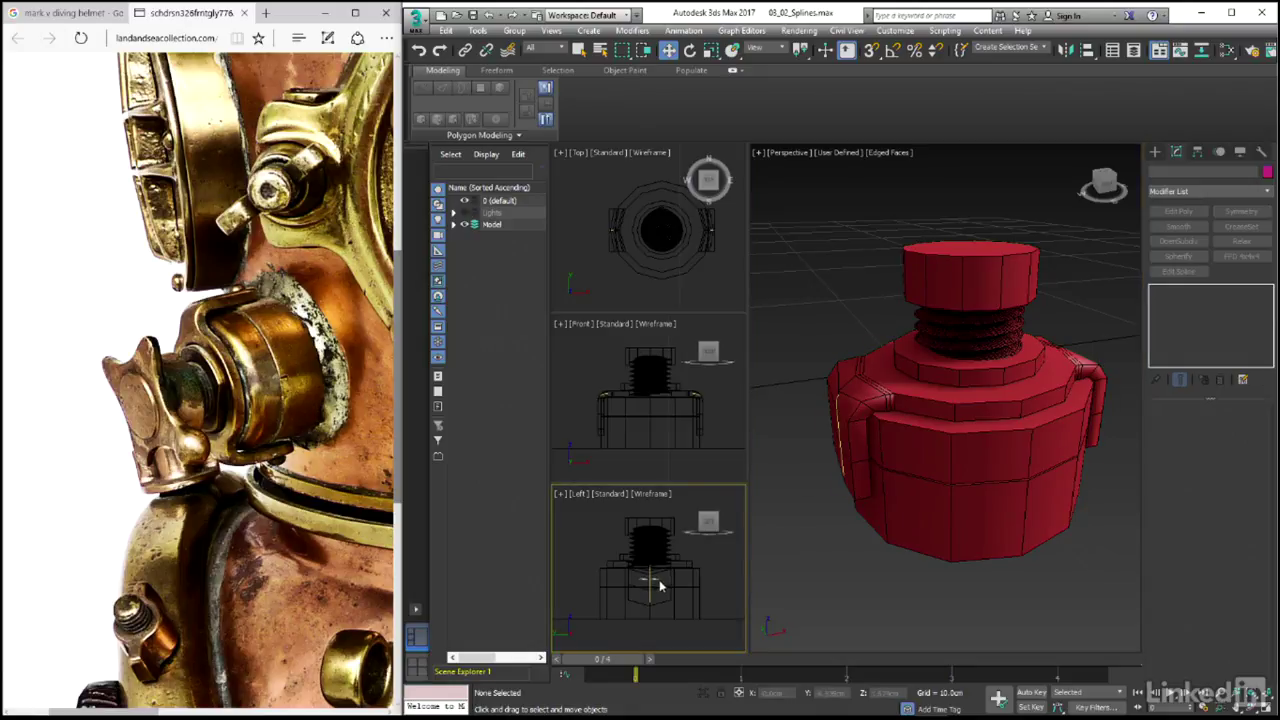
pyautogui.click(659, 586)
pyautogui.click(672, 615)
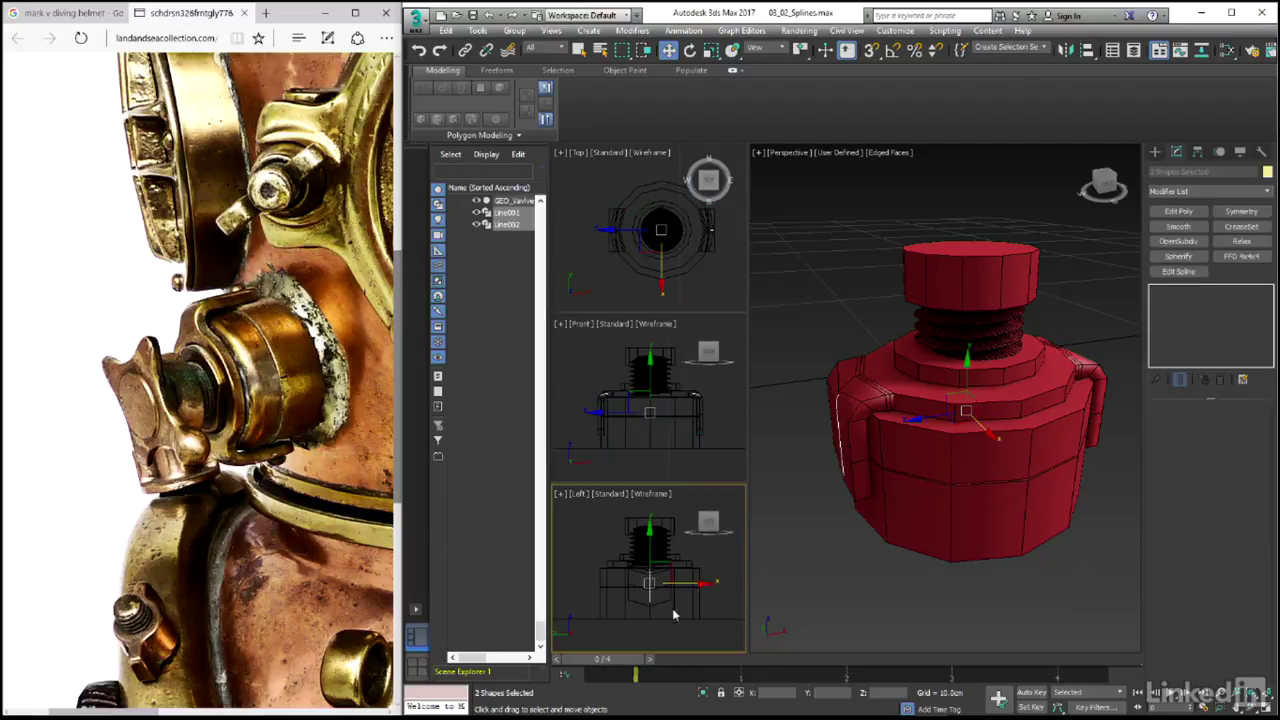
# Step: Deselect everything and show the Perspective view smoothly shaded without edge lines
pyautogui.click(700, 588)
pyautogui.click(914, 590)
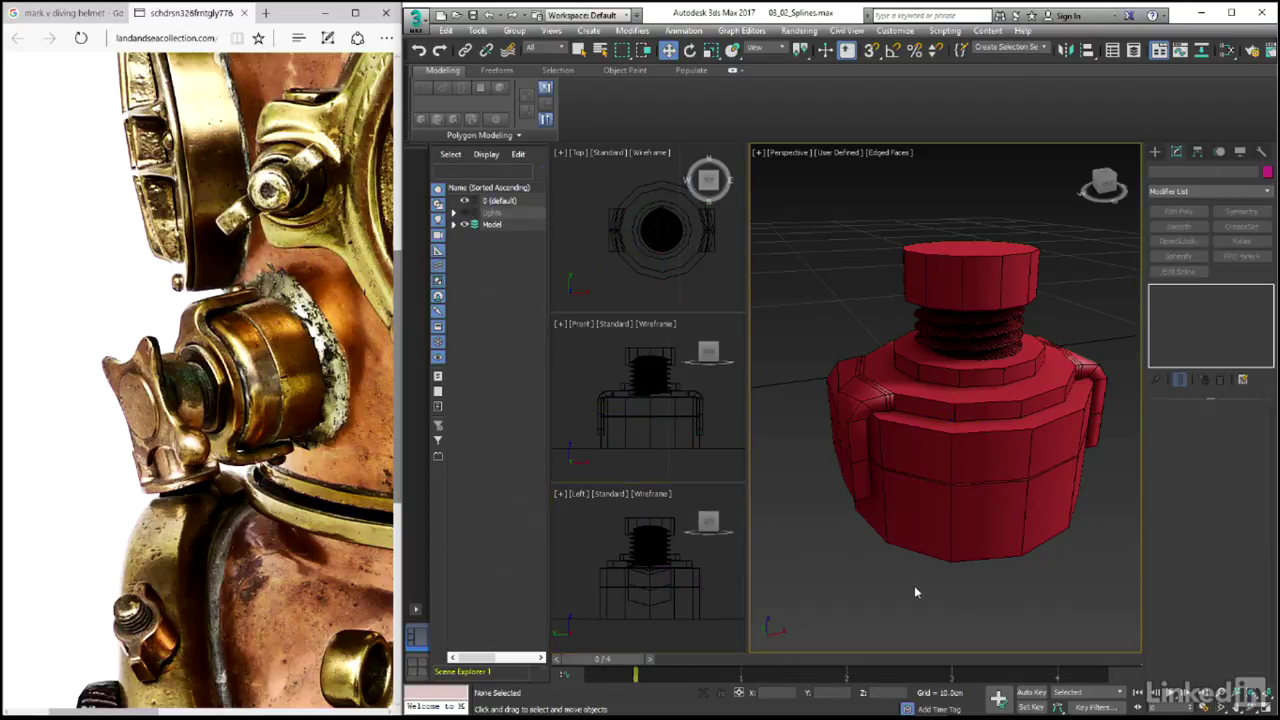
pyautogui.press('F4')
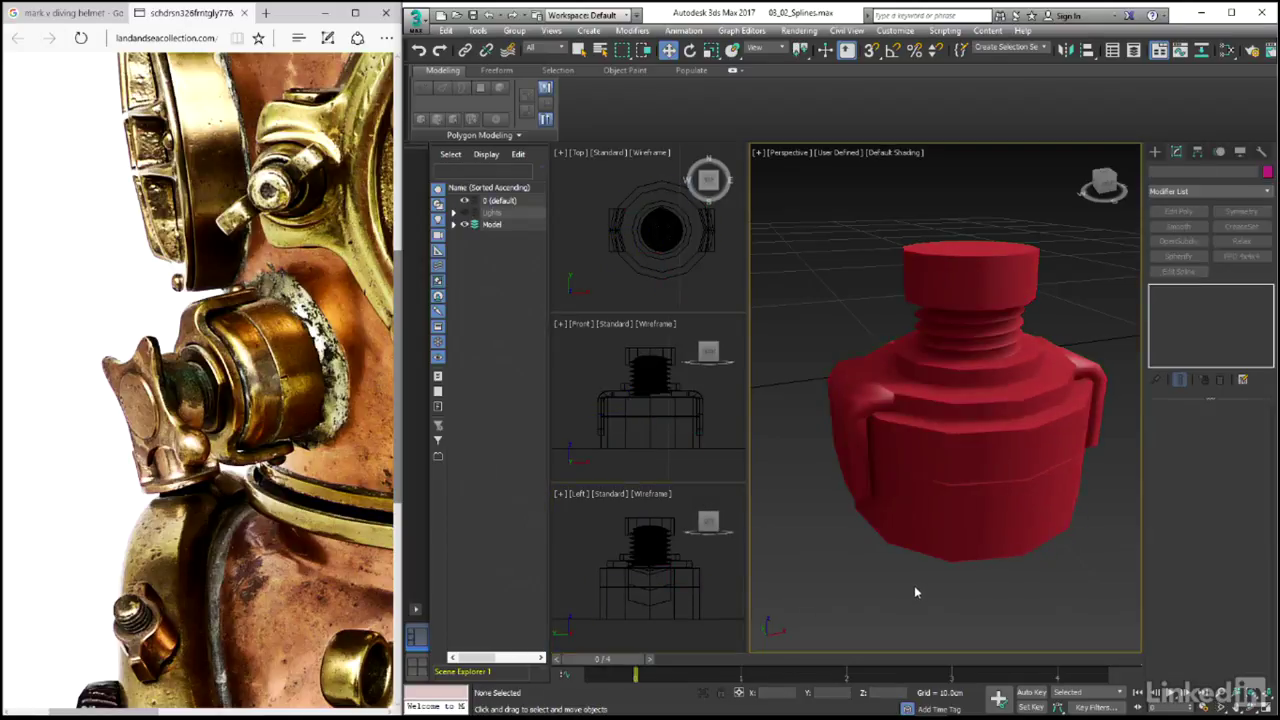